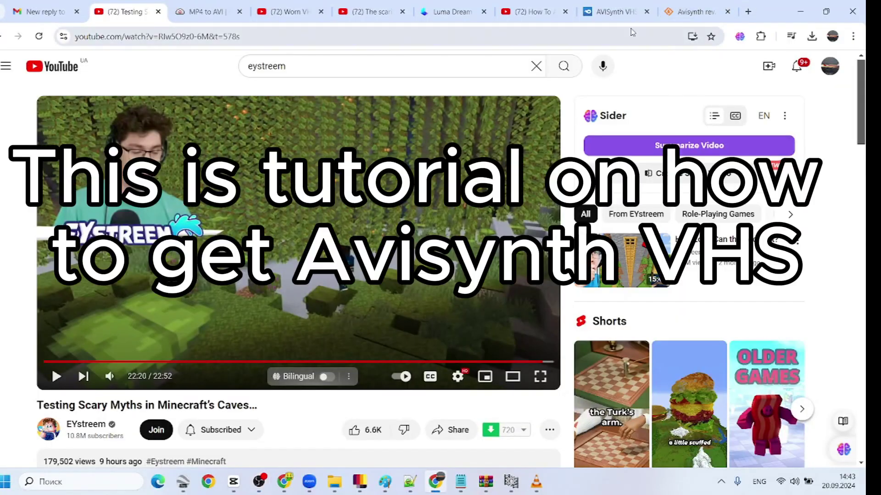
# Step: Look over the open tabs, then search 'Mr Emeralds VHS Updated' in a new tab
pyautogui.click(611, 10)
pyautogui.click(451, 11)
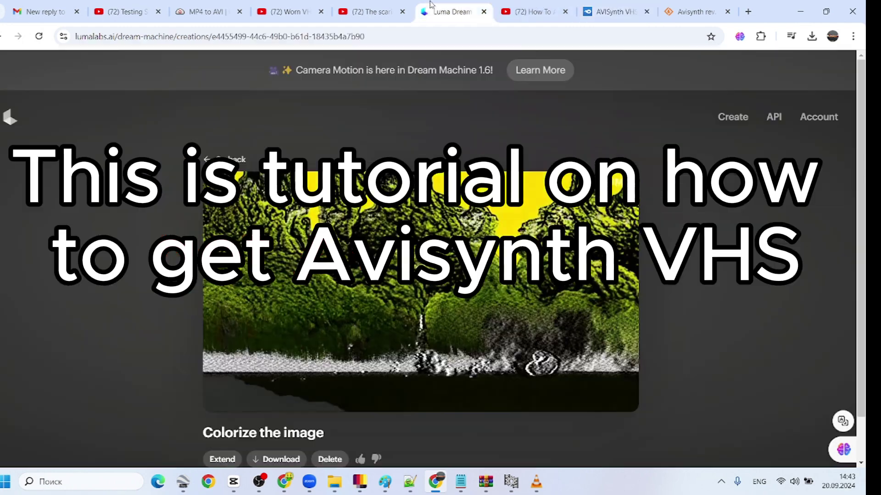
pyautogui.click(532, 12)
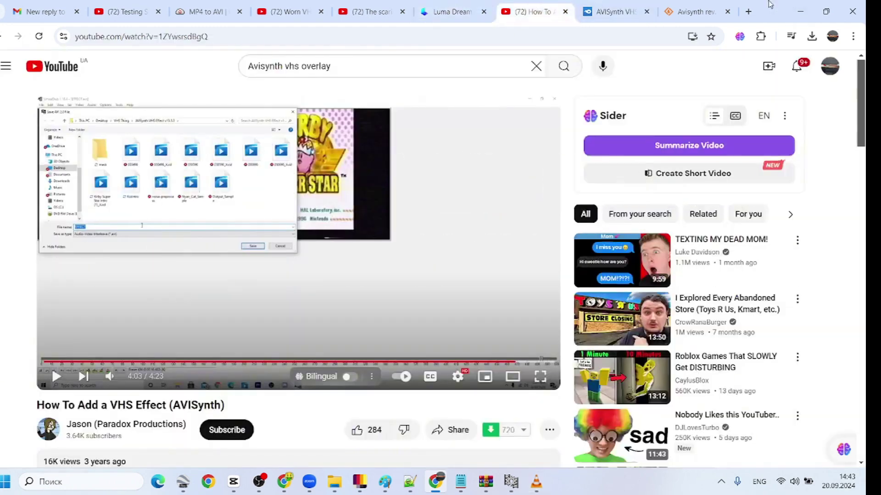
pyautogui.click(748, 12)
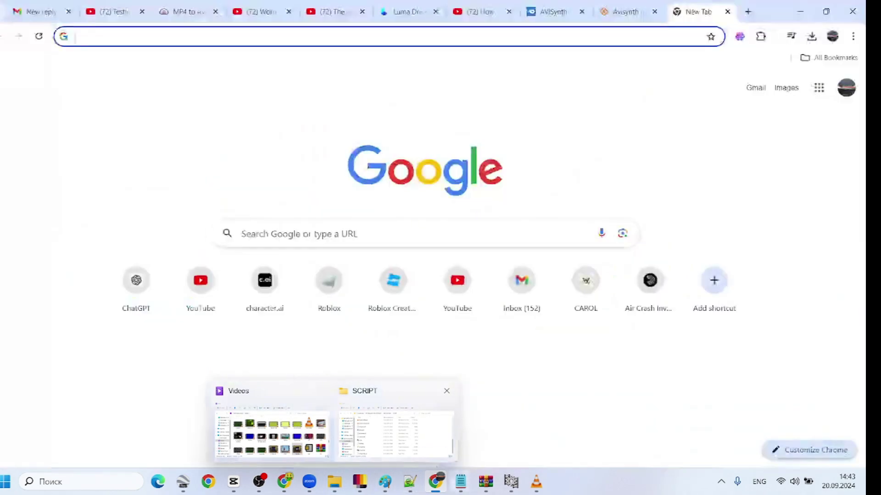
pyautogui.moveTo(494, 489)
pyautogui.write('M')
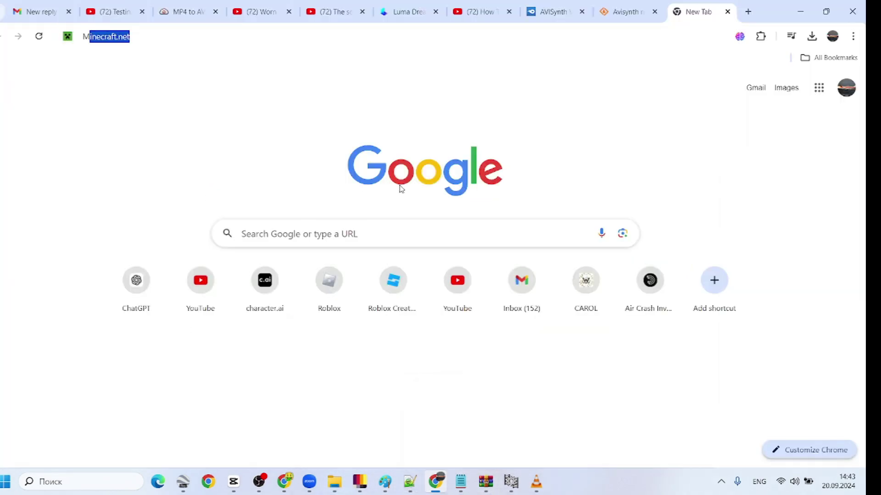
pyautogui.write('r Emeralds ')
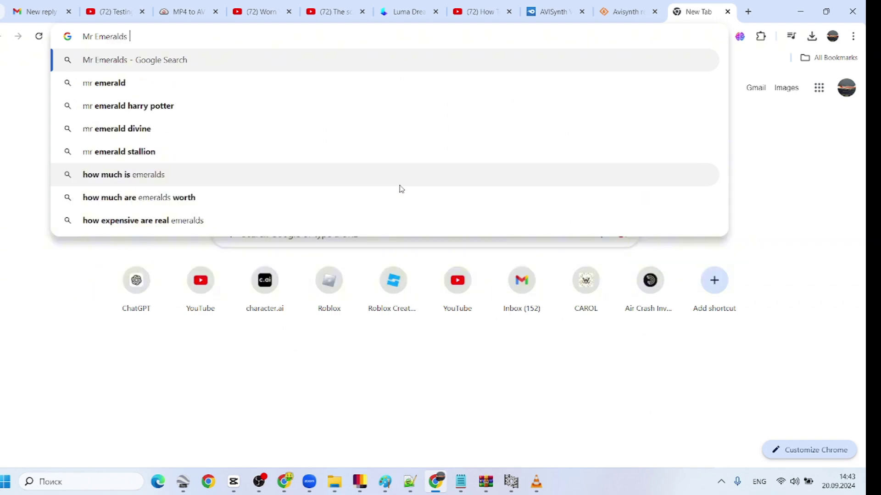
pyautogui.write('VHS Updated')
pyautogui.press('Return')
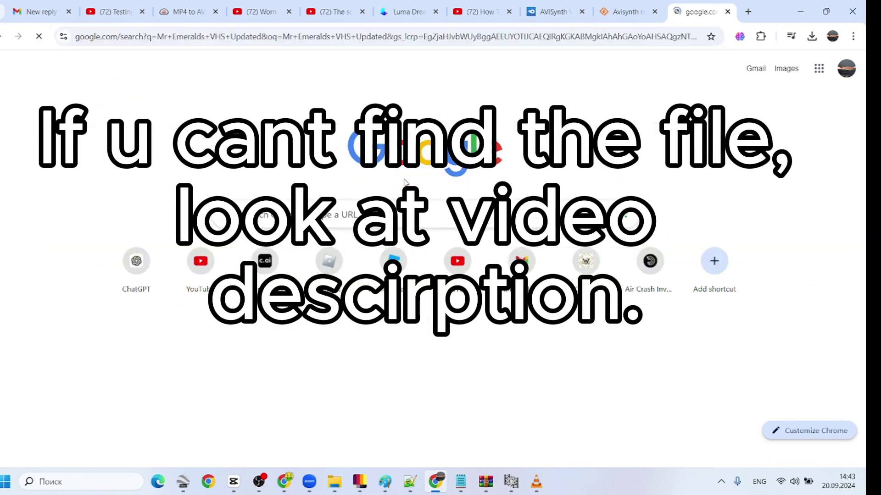
# Step: Replace the query with 'Avisynth vhs', search it, then clear the search box again
pyautogui.scroll(-3, 194, 196)
pyautogui.scroll(-5, 194, 197)
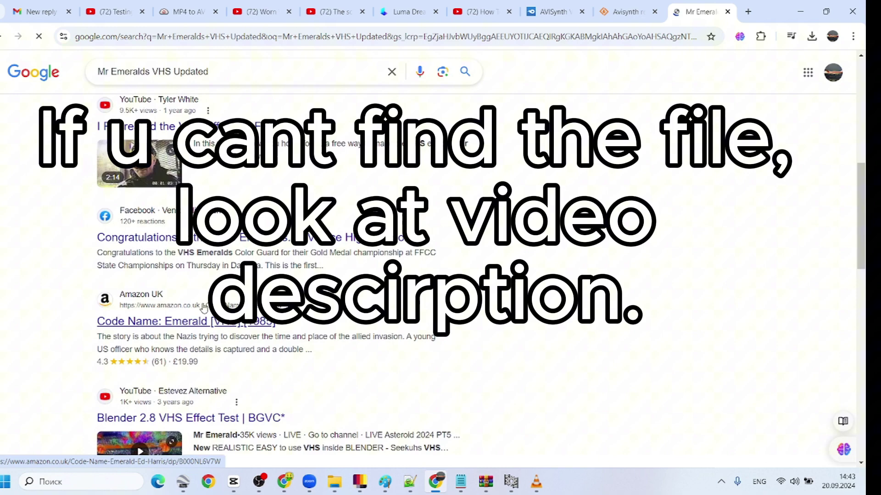
pyautogui.scroll(-5, 202, 276)
pyautogui.scroll(-6, 202, 275)
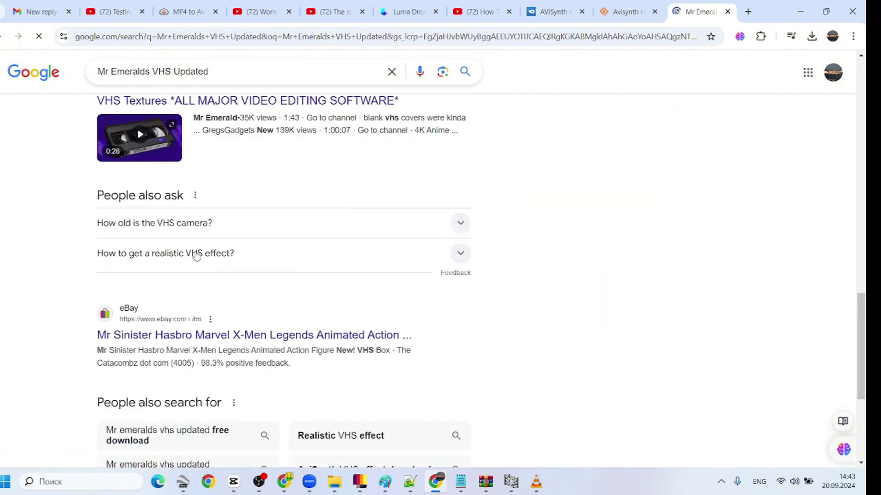
pyautogui.scroll(2, 239, 78)
pyautogui.moveTo(240, 77); pyautogui.dragTo(96, 73)
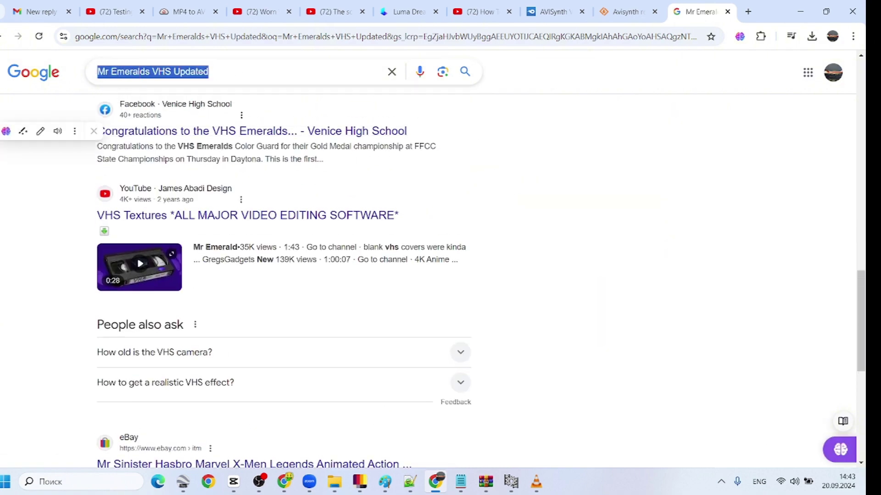
pyautogui.write('D')
pyautogui.press('BackSpace')
pyautogui.write('Avisynth vhs')
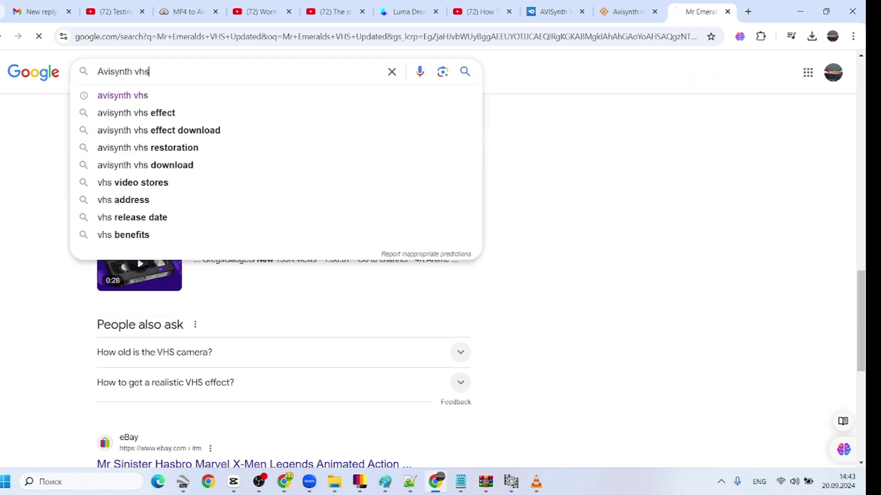
pyautogui.press('Return')
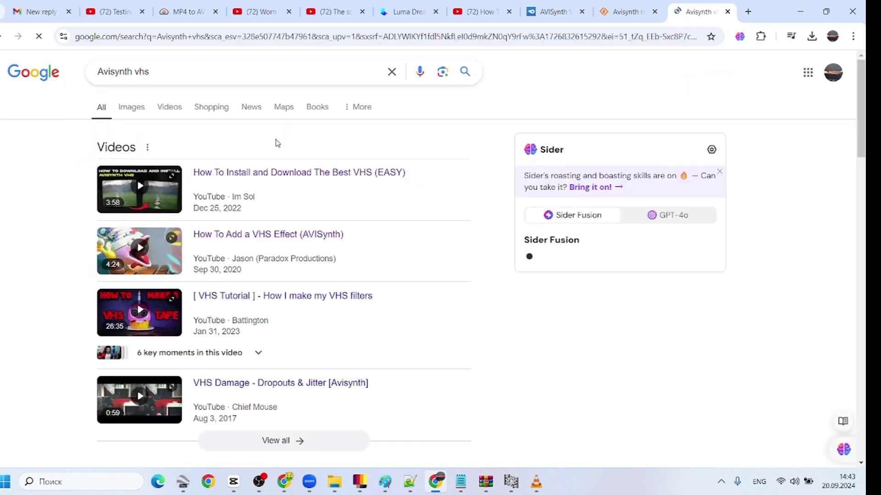
pyautogui.moveTo(155, 72); pyautogui.dragTo(95, 73)
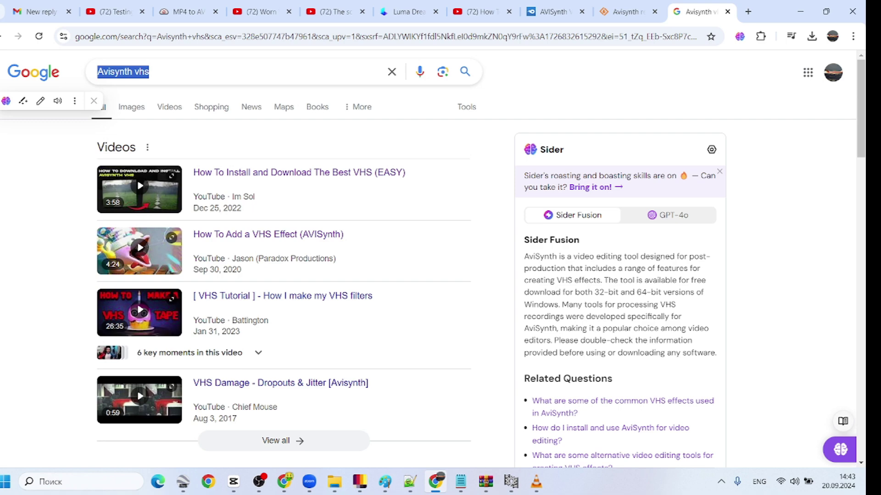
pyautogui.press('BackSpace')
# Step: Search XVID, open the official Xvid site and check Start search for Xvid
pyautogui.write('XVID')
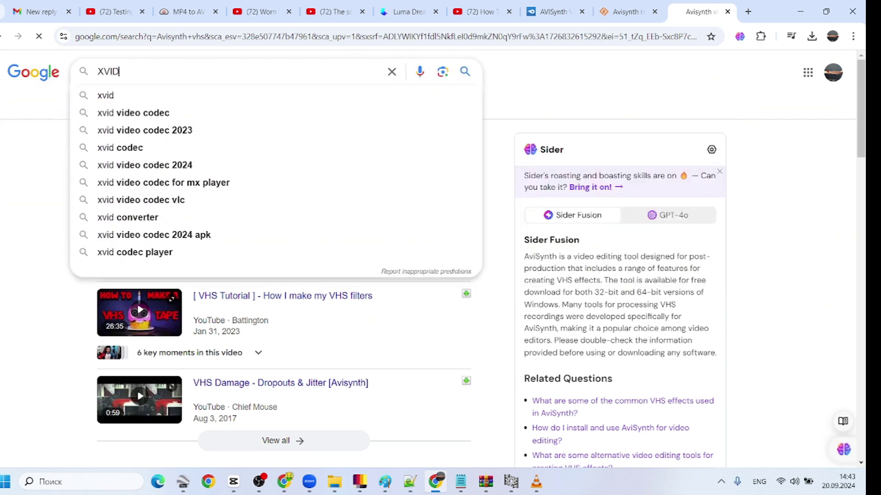
pyautogui.press('Return')
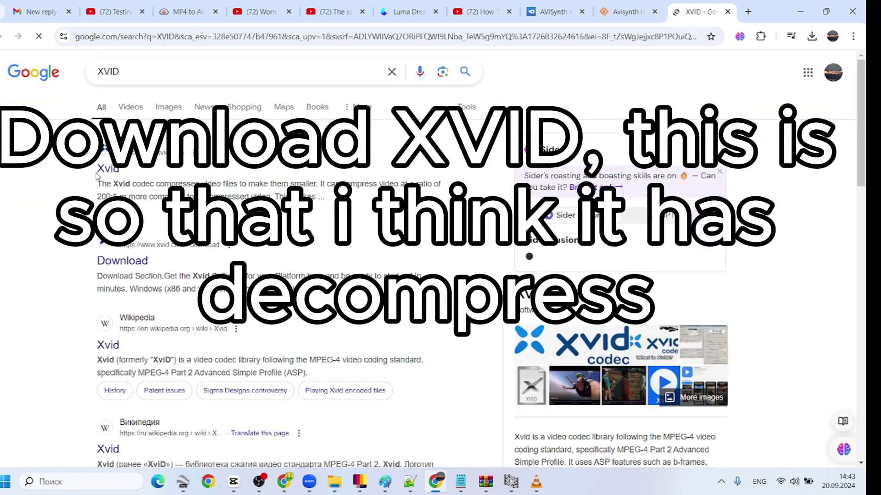
pyautogui.click(103, 171)
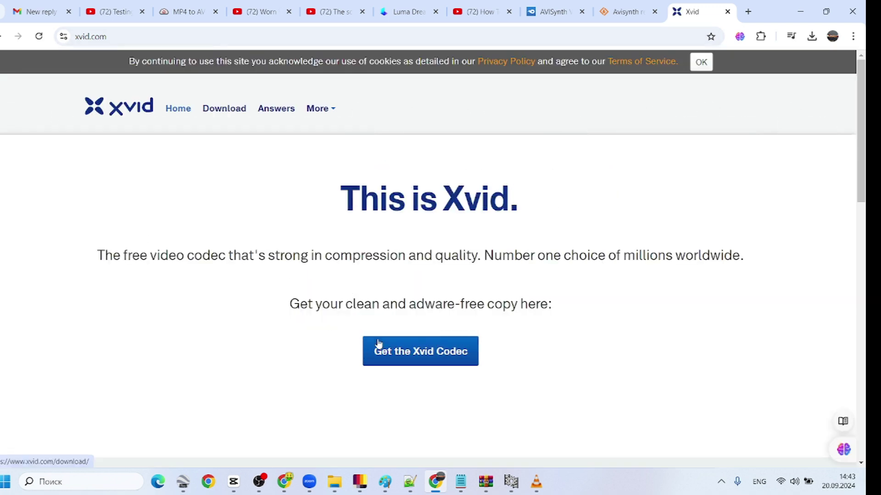
pyautogui.press('super')
pyautogui.write('Xvid')
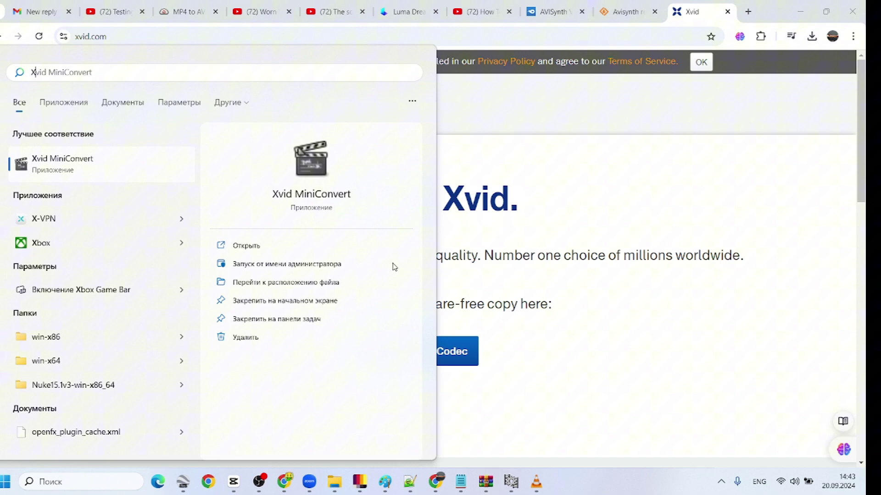
pyautogui.write('d')
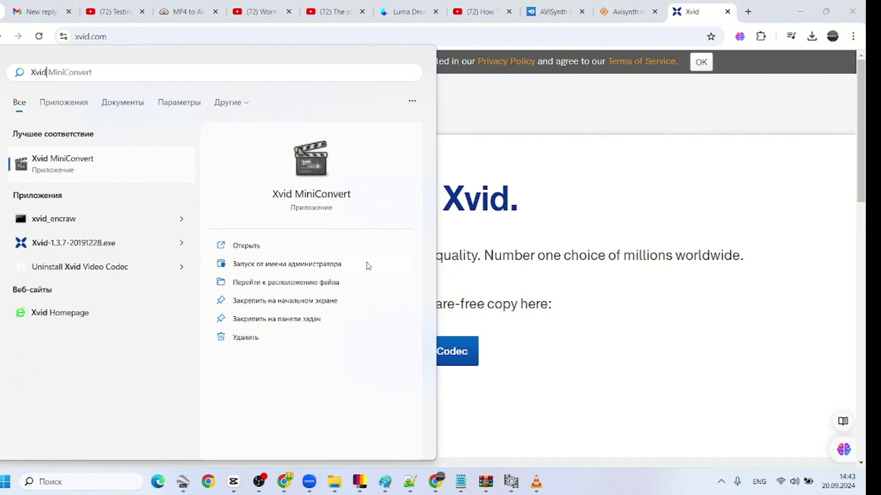
pyautogui.press('Escape')
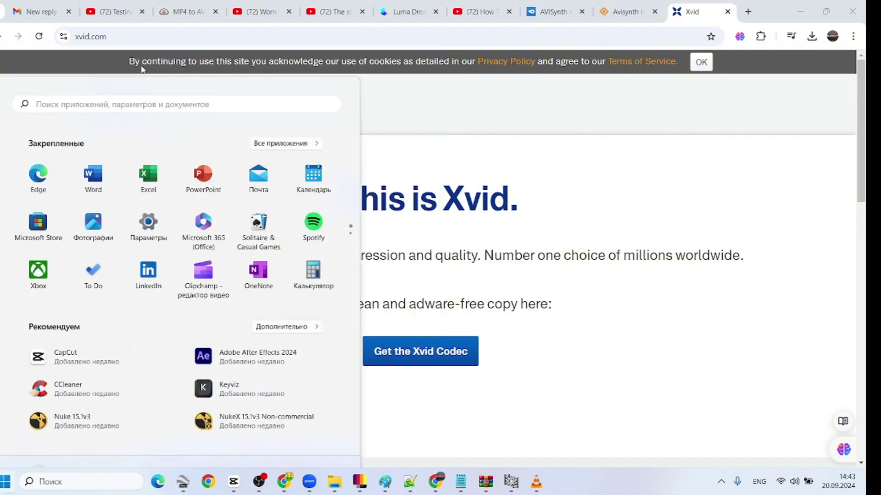
# Step: Search 'Avisynth rev 2' and open its SourceForge project page
pyautogui.click(181, 34)
pyautogui.write('Avisynth rev 2')
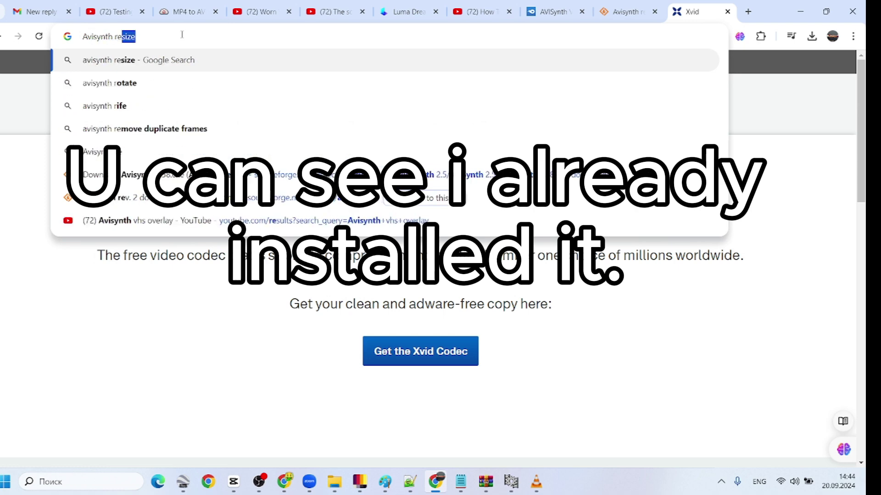
pyautogui.press('Return')
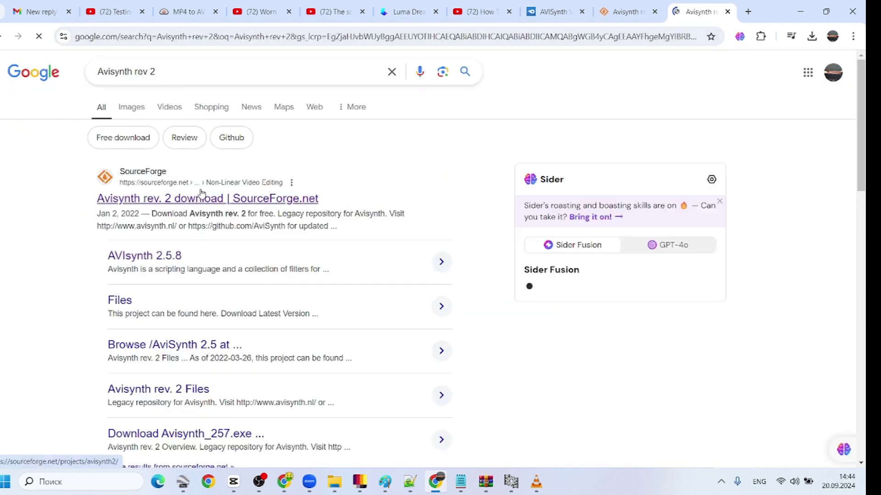
pyautogui.click(197, 198)
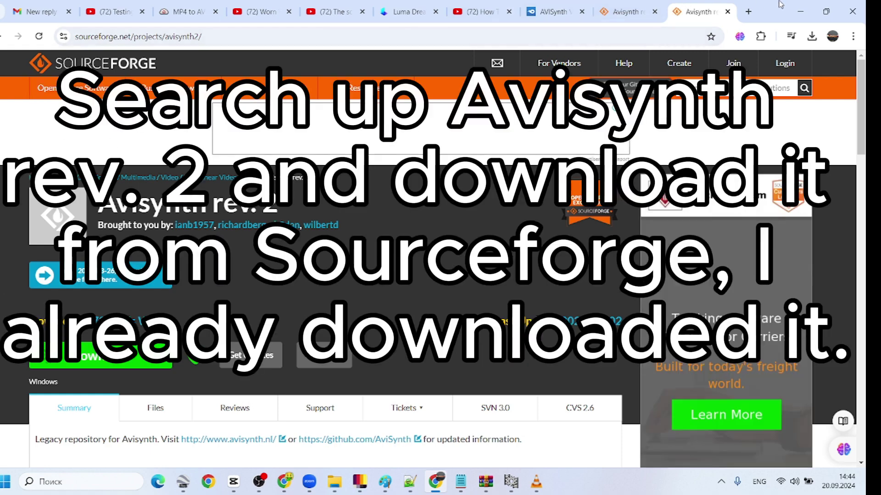
# Step: Close the duplicate Avisynth tab and search Google for 'Virtualdub'
pyautogui.click(654, 11)
pyautogui.click(639, 31)
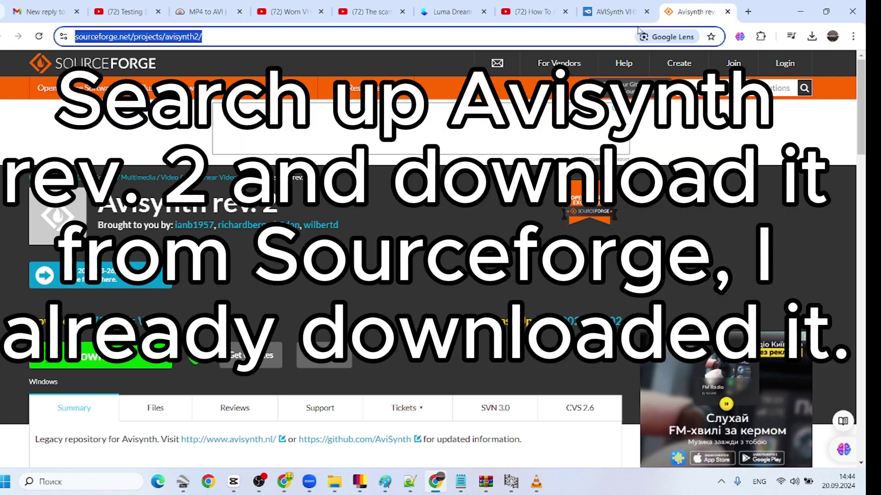
pyautogui.write('Virtualdub')
pyautogui.press('Return')
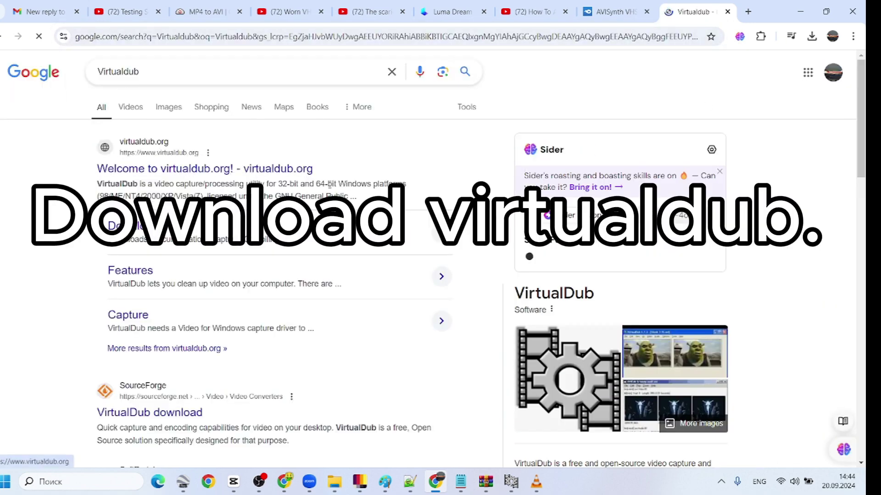
# Step: Open virtualdub.org from the results, then bring the SCRIPT folder window forward
pyautogui.click(201, 169)
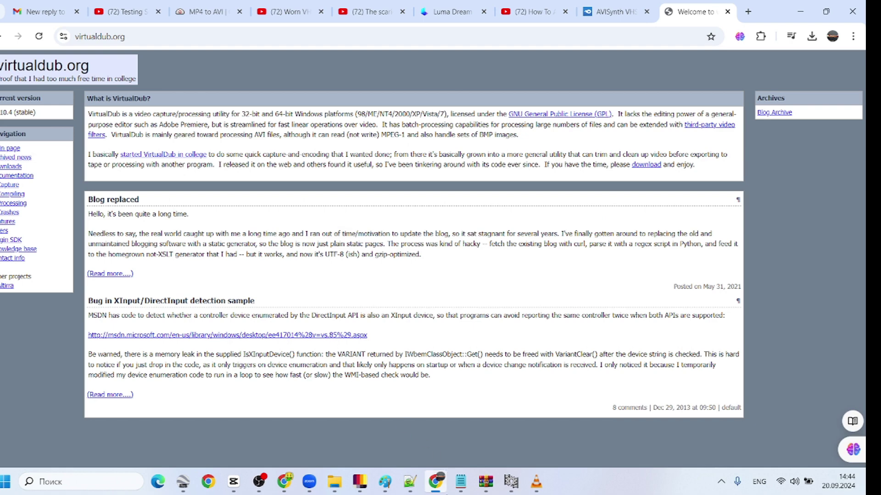
pyautogui.click(334, 481)
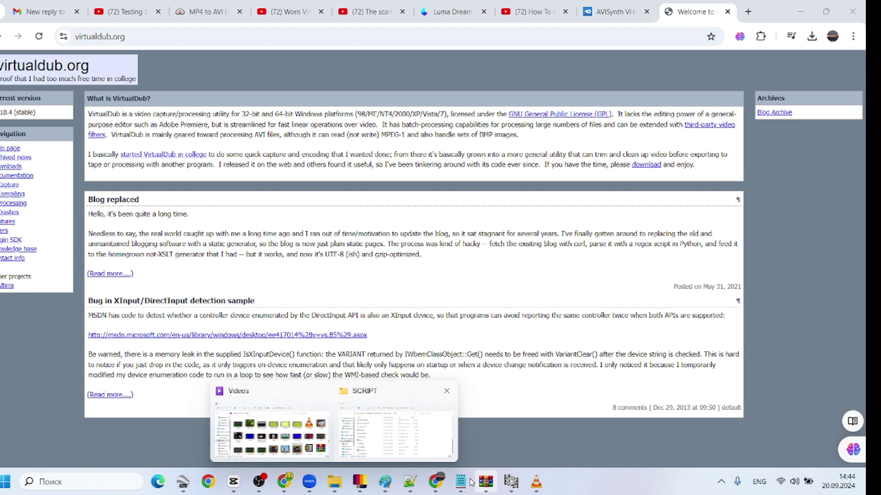
pyautogui.click(390, 427)
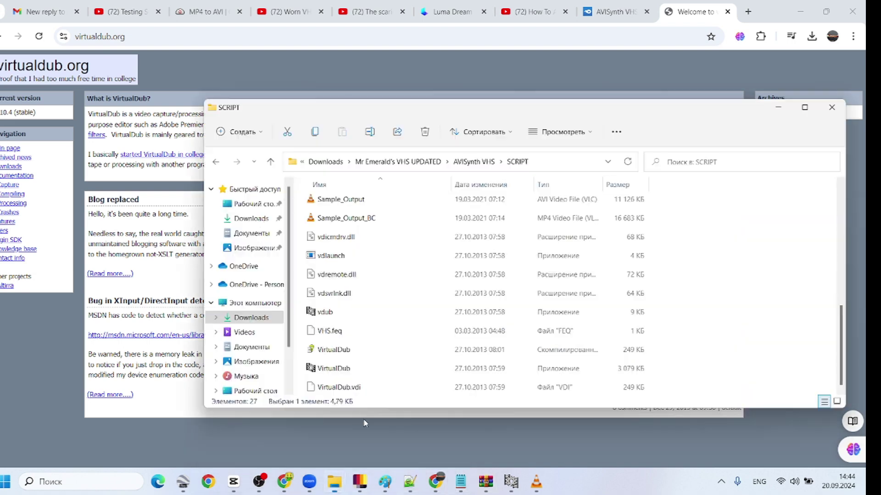
pyautogui.scroll(1, 389, 289)
pyautogui.scroll(3, 399, 362)
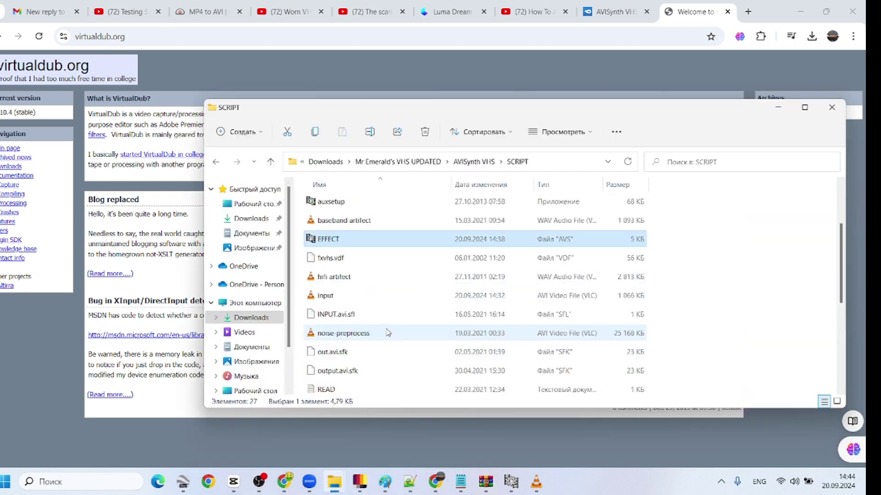
# Step: Run auxsetup, install the AVIFile frameclient handler, and close the setup window
pyautogui.click(351, 205)
pyautogui.doubleClick(352, 209)
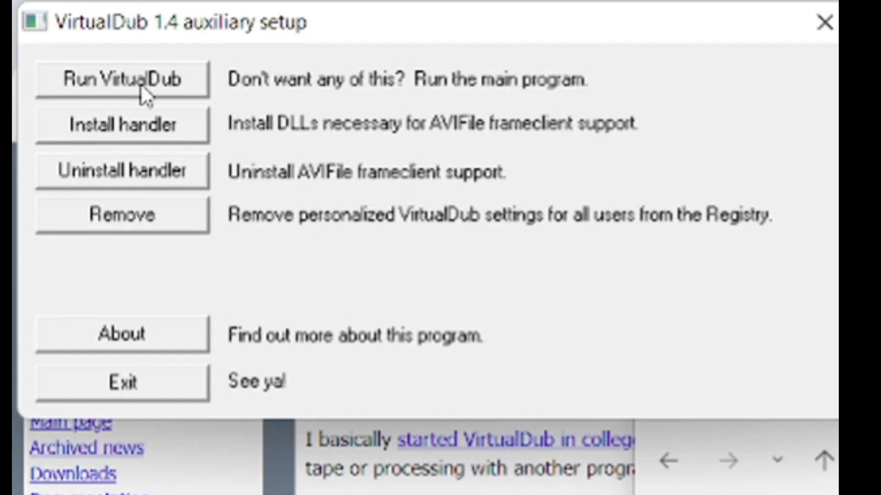
pyautogui.click(146, 86)
pyautogui.click(169, 122)
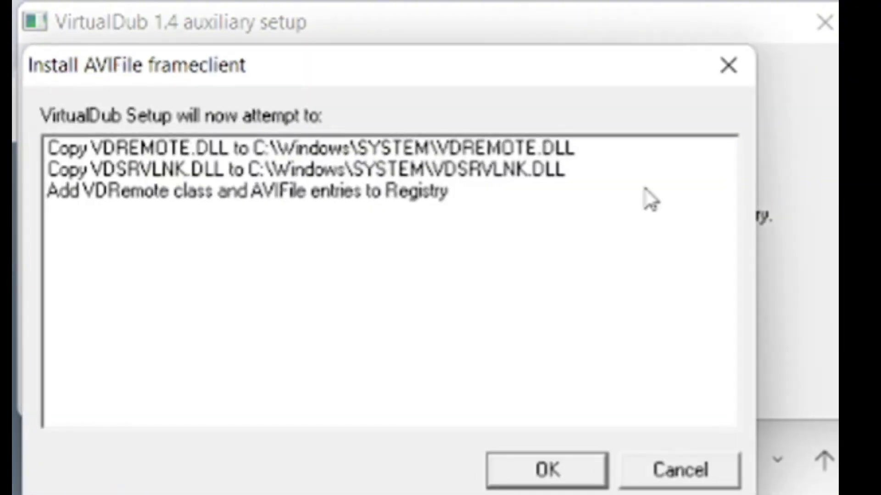
pyautogui.click(571, 482)
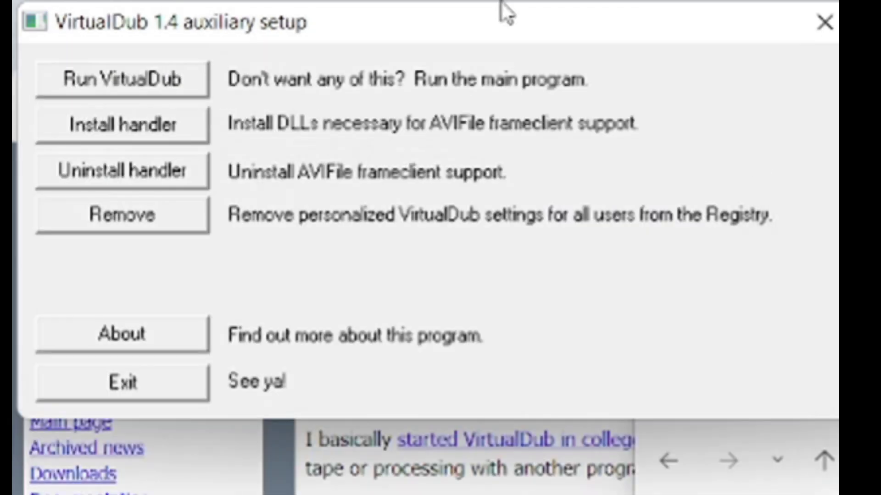
pyautogui.click(813, 27)
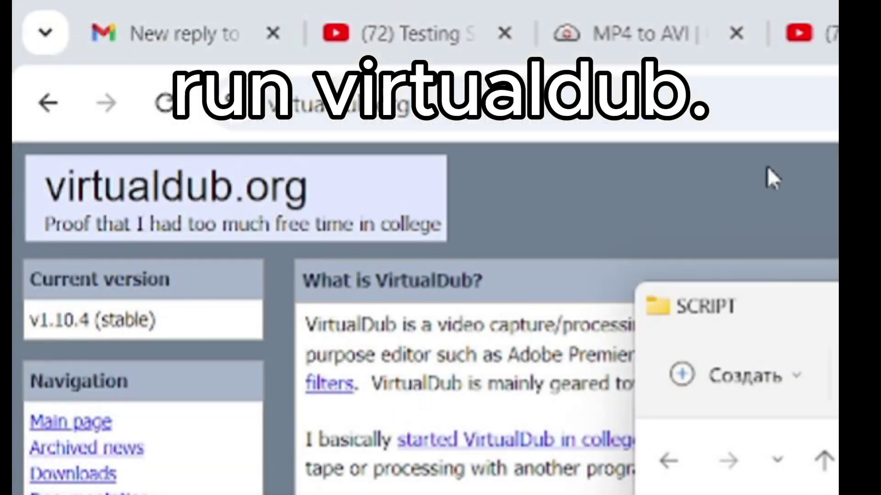
# Step: Search the Start menu for virtualdub.exe, then dismiss it
pyautogui.press('super')
pyautogui.write('virtualdub')
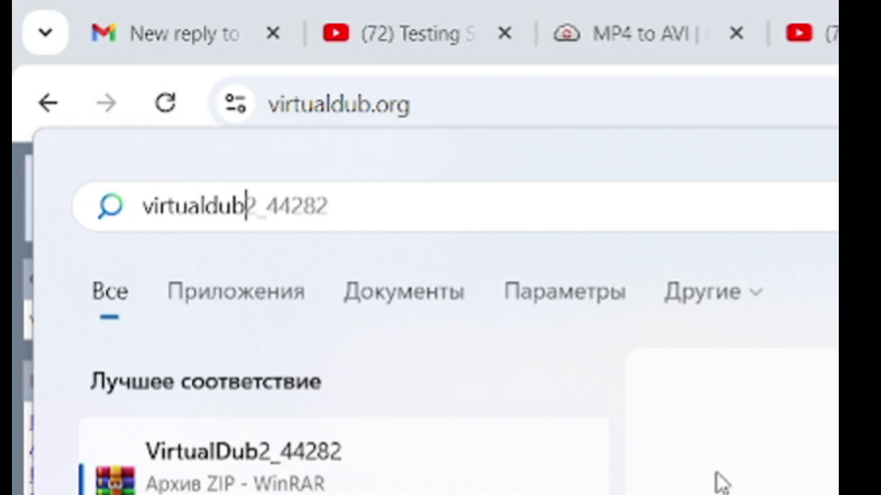
pyautogui.write('.exe')
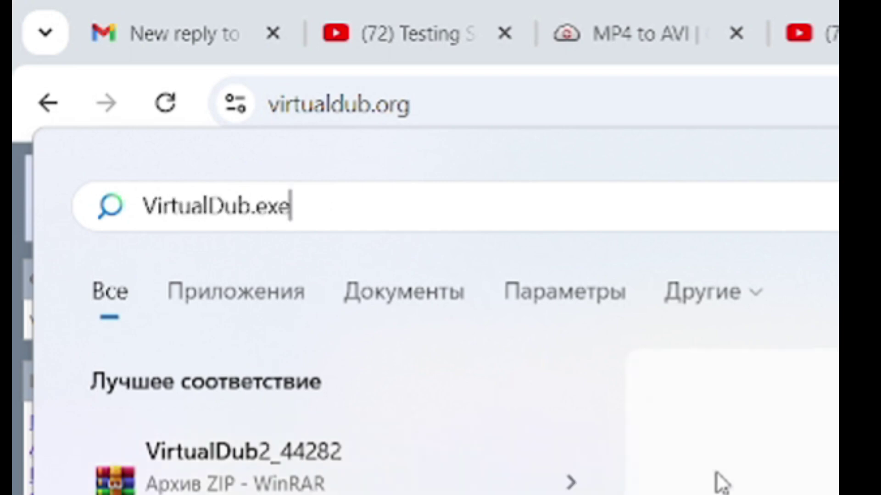
pyautogui.press('Escape')
pyautogui.press('Escape')
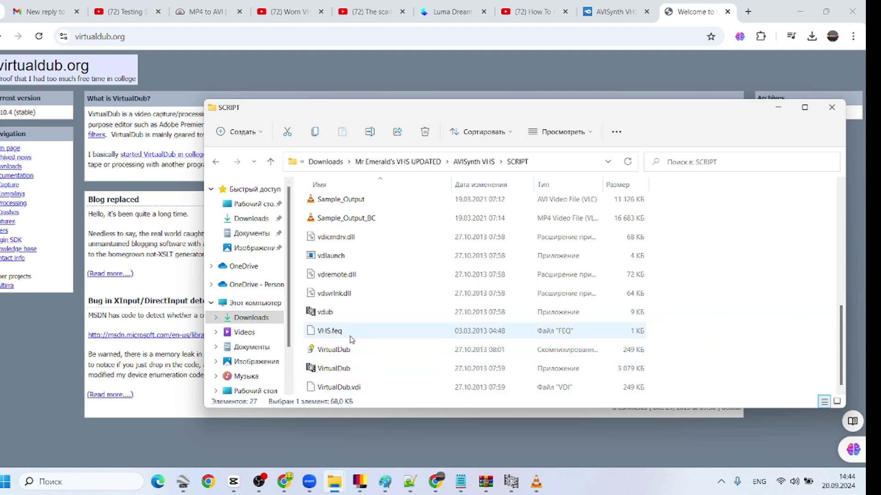
# Step: Bring the virtualdub.org browser forward, then return to the SCRIPT folder window
pyautogui.scroll(5, 402, 348)
pyautogui.click(12, 369)
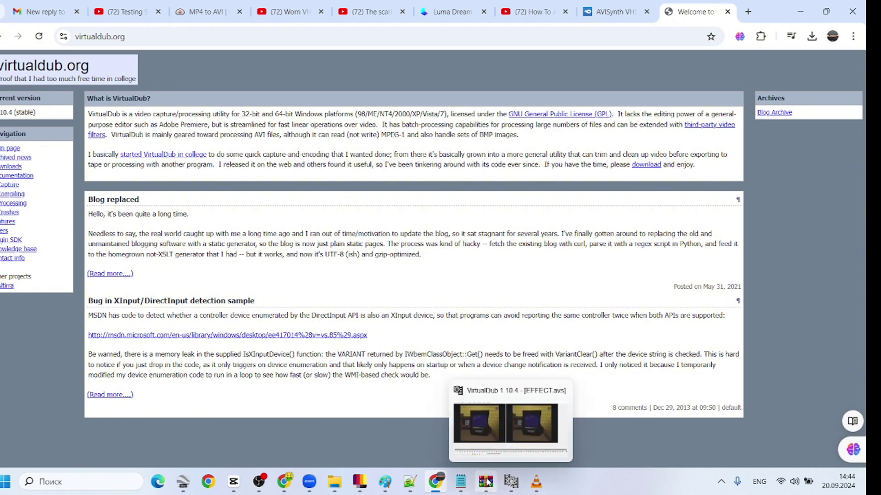
pyautogui.moveTo(338, 490)
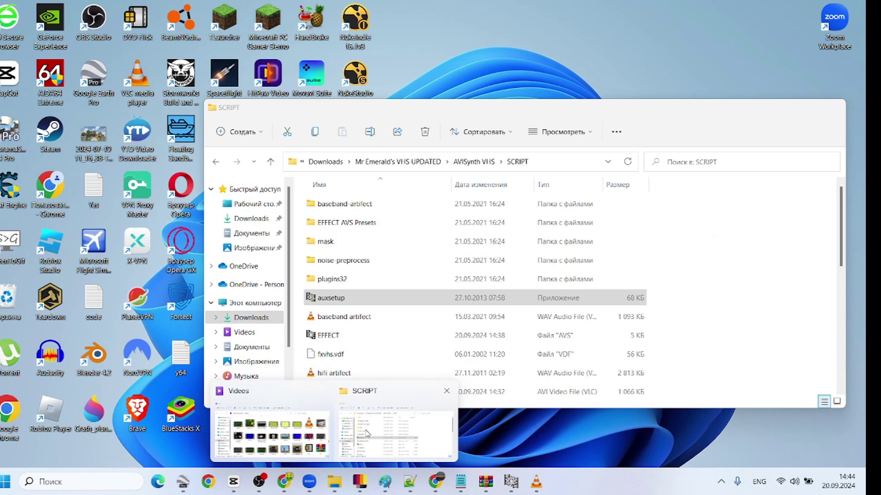
pyautogui.click(366, 434)
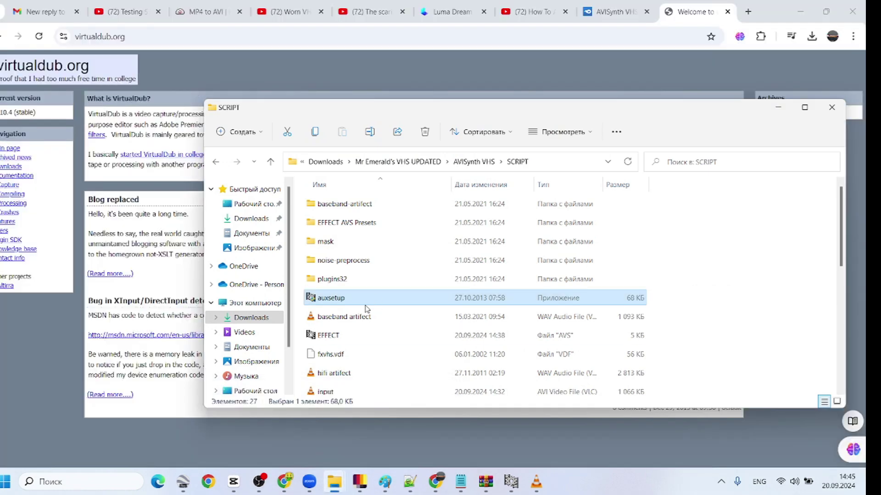
pyautogui.scroll(-3, 362, 335)
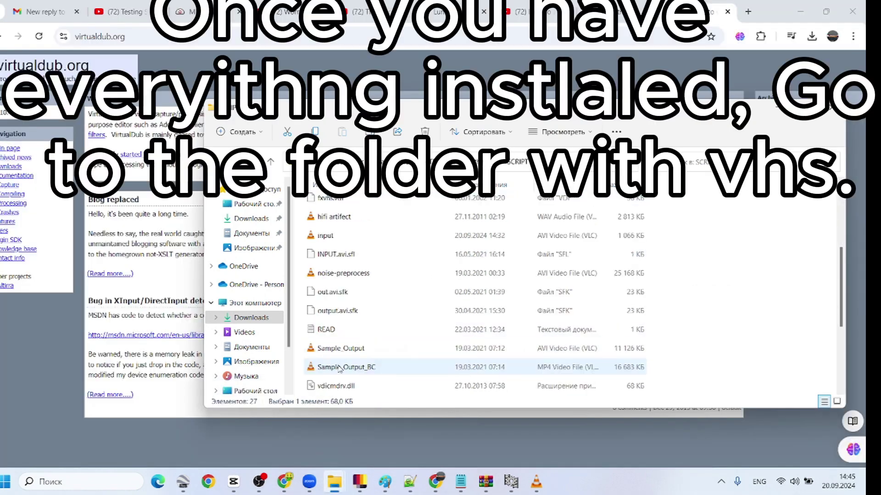
pyautogui.scroll(2, 339, 368)
# Step: Preview input.avi in VLC, close it, and delete the file
pyautogui.click(333, 332)
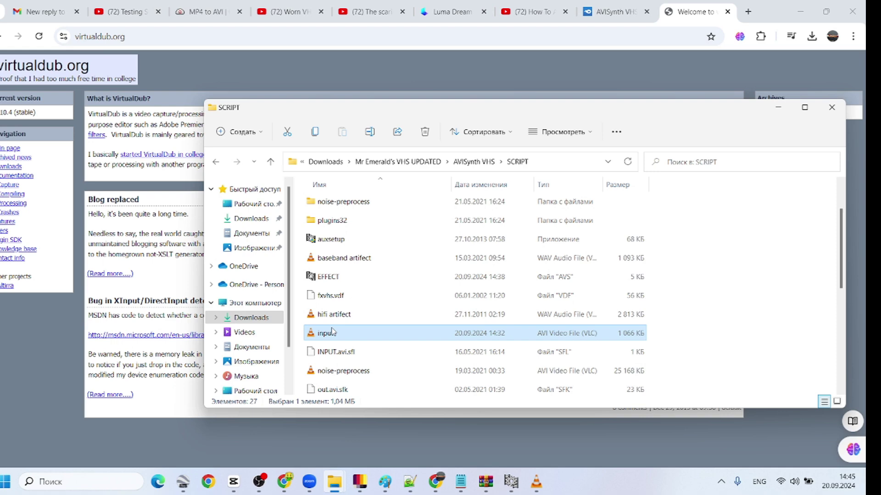
pyautogui.click(536, 480)
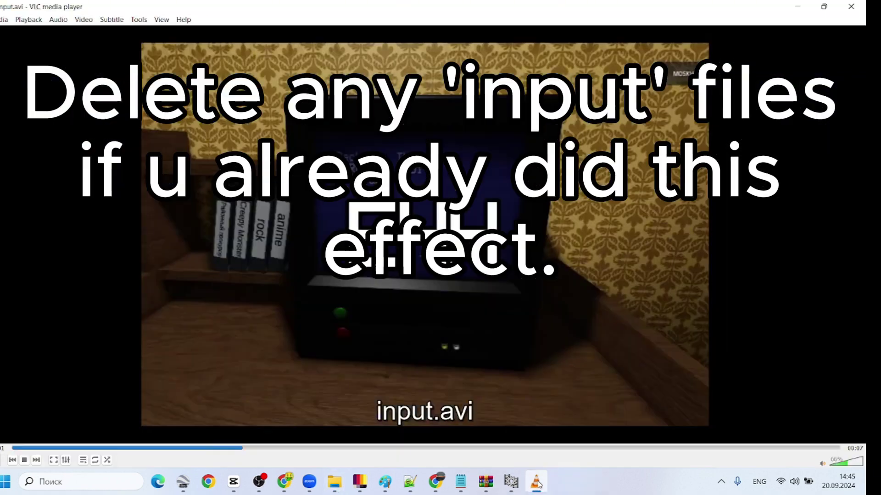
pyautogui.hotkey('ctrl', 'q')
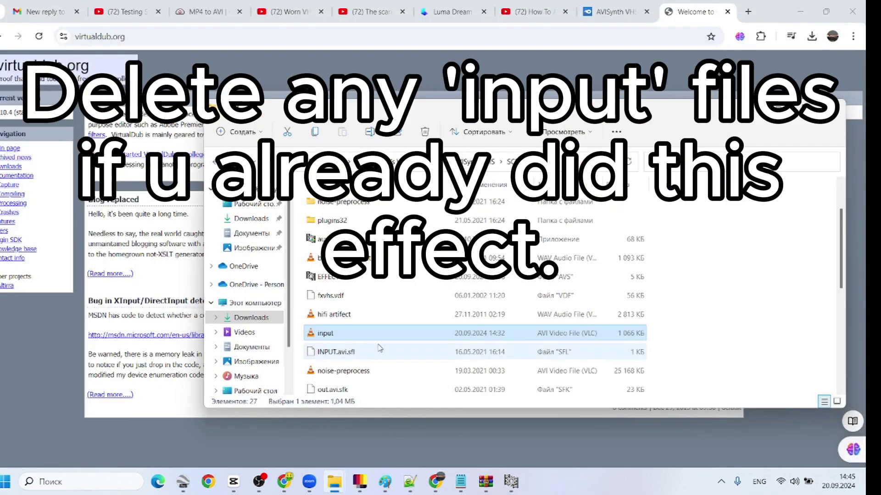
pyautogui.press('Delete')
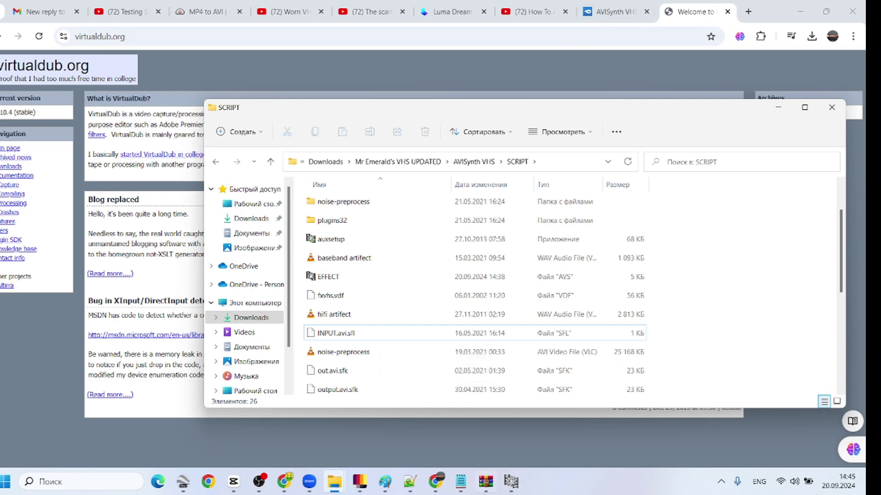
pyautogui.click(284, 482)
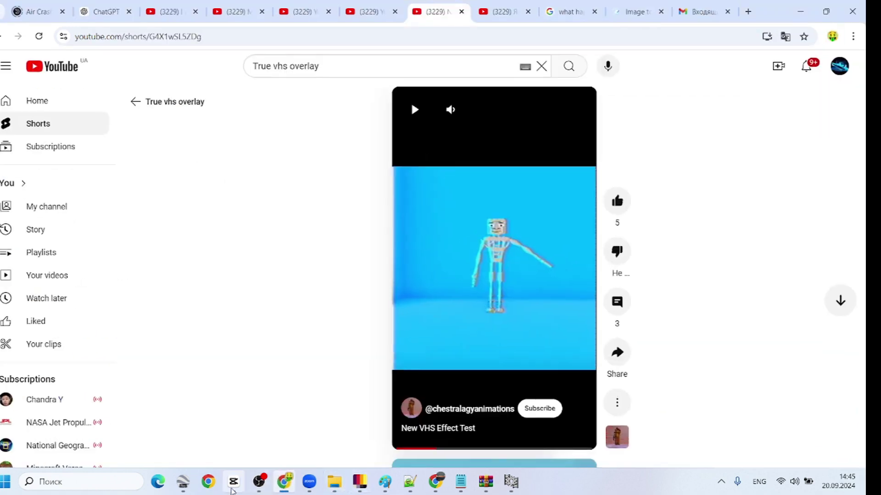
pyautogui.moveTo(489, 483)
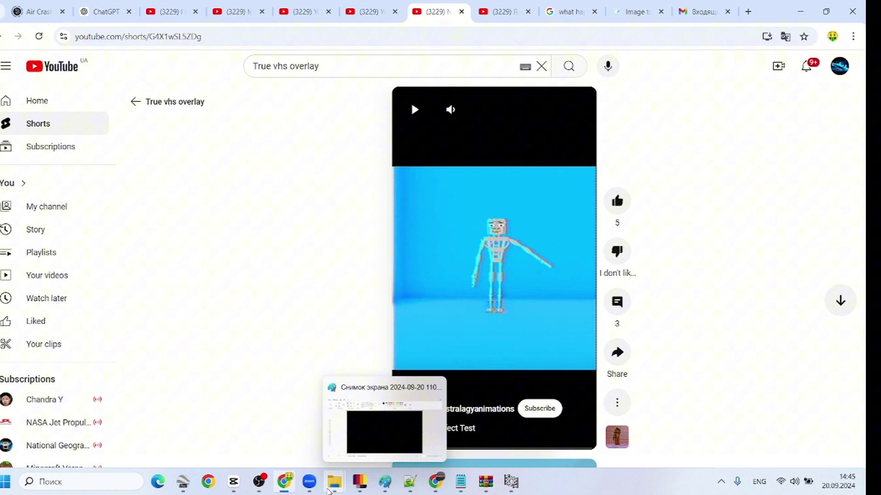
# Step: On CloudConvert's MP4-to-AVI page, add forvideo.mp4 and start its conversion
pyautogui.click(436, 481)
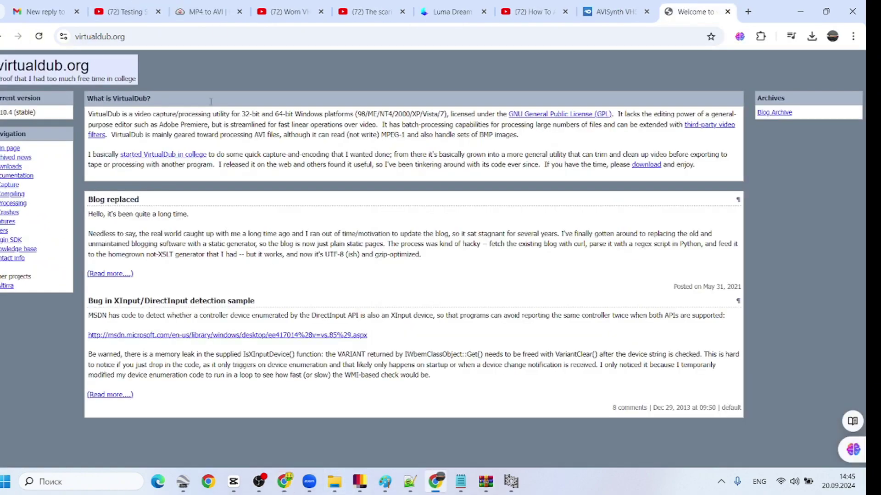
pyautogui.click(206, 12)
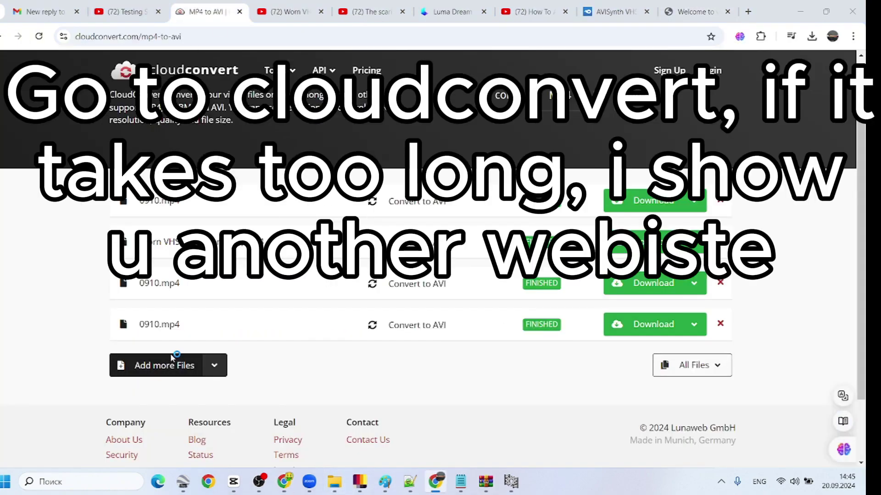
pyautogui.click(169, 356)
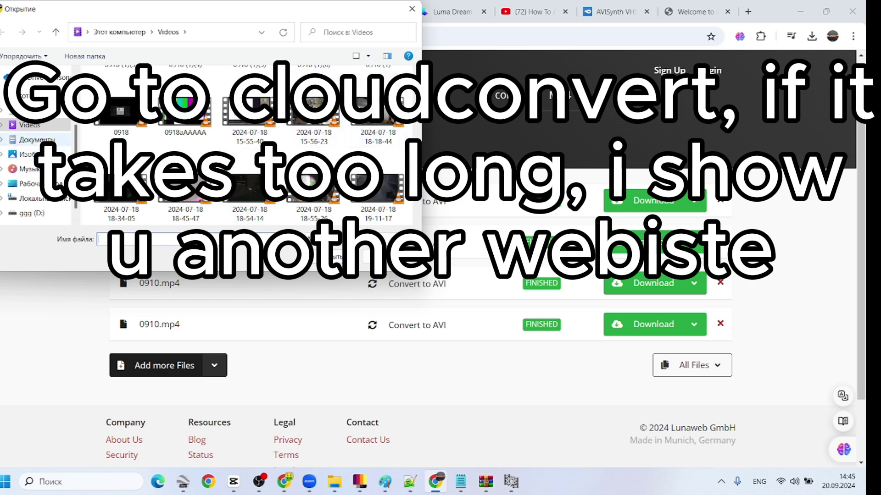
pyautogui.scroll(-5, 247, 147)
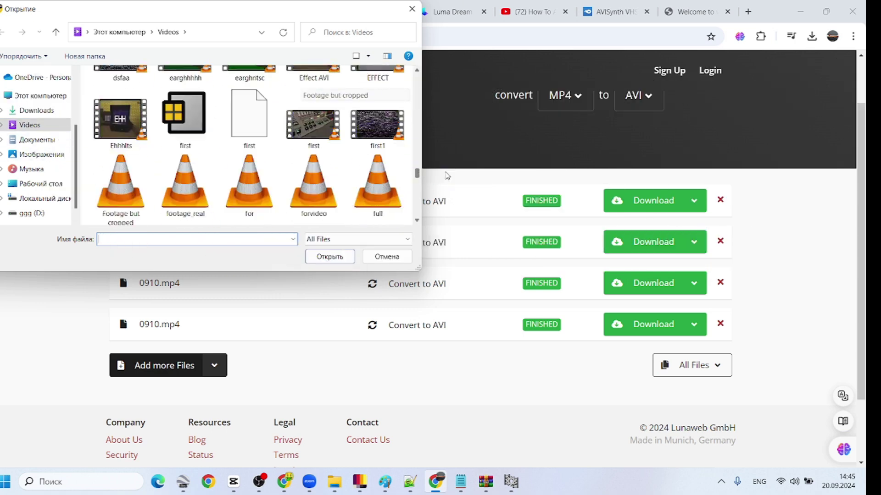
pyautogui.click(285, 158)
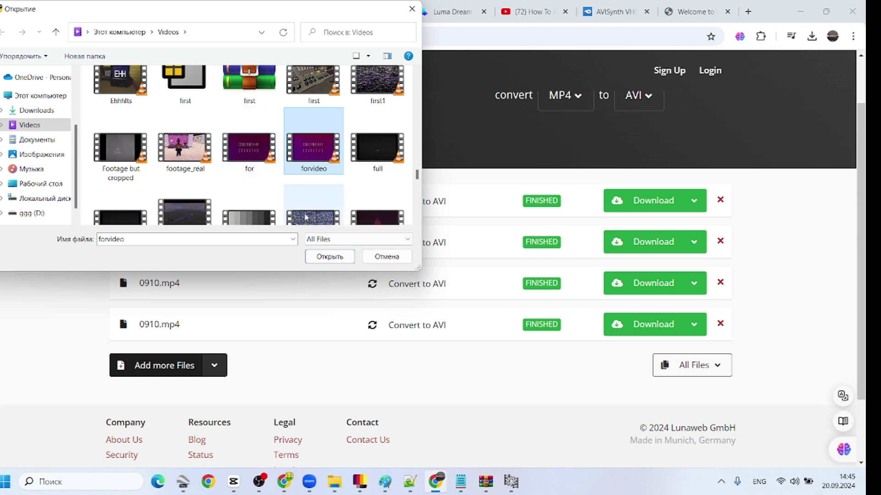
pyautogui.click(328, 256)
pyautogui.click(700, 420)
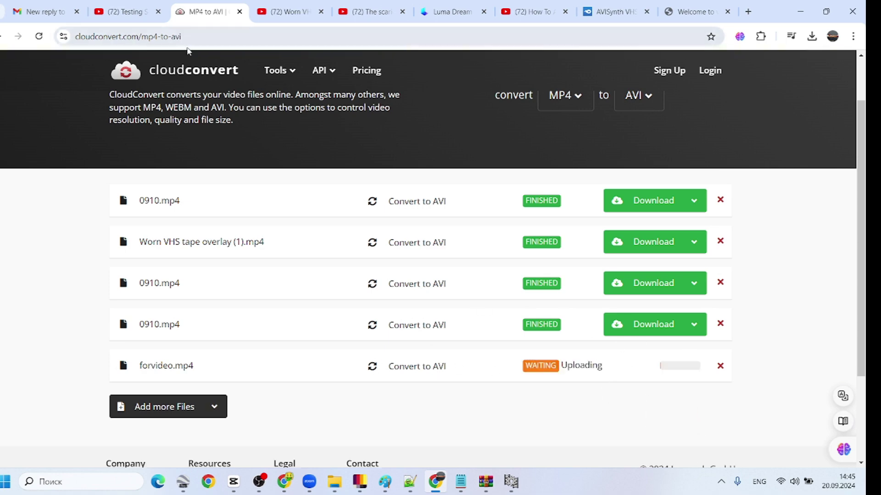
# Step: Search 'MP4 TO AVI' in a new tab, recheck the upload progress, and close VirtualDub
pyautogui.click(752, 10)
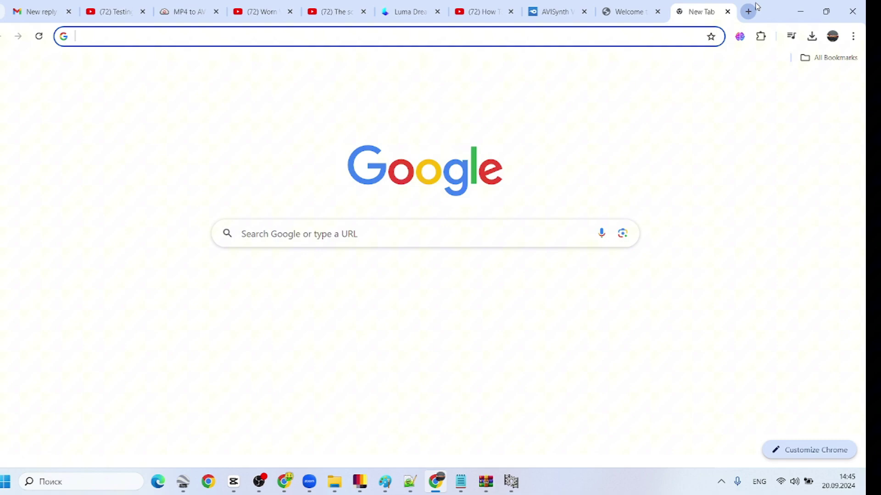
pyautogui.write('MP4 TO AVI')
pyautogui.press('Return')
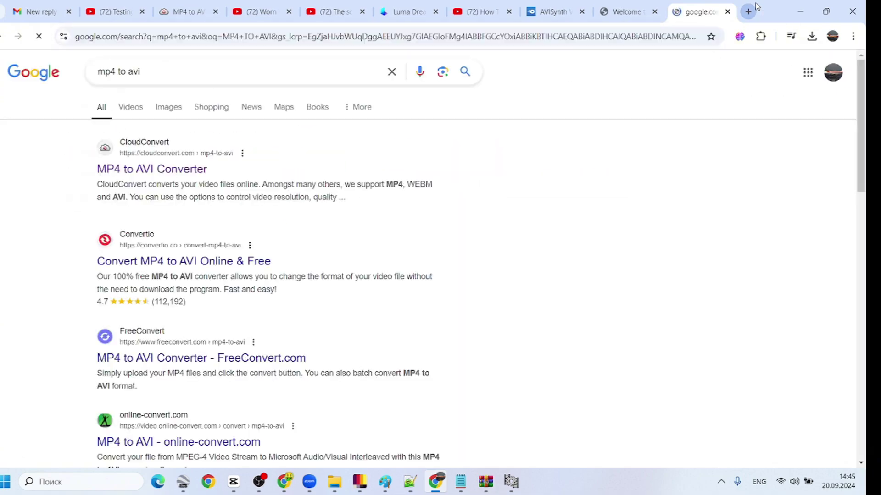
pyautogui.click(123, 170)
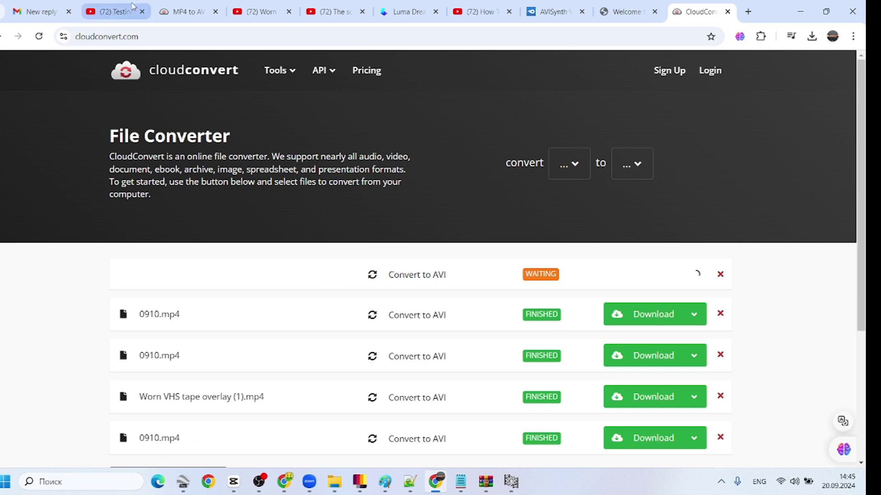
pyautogui.click(182, 4)
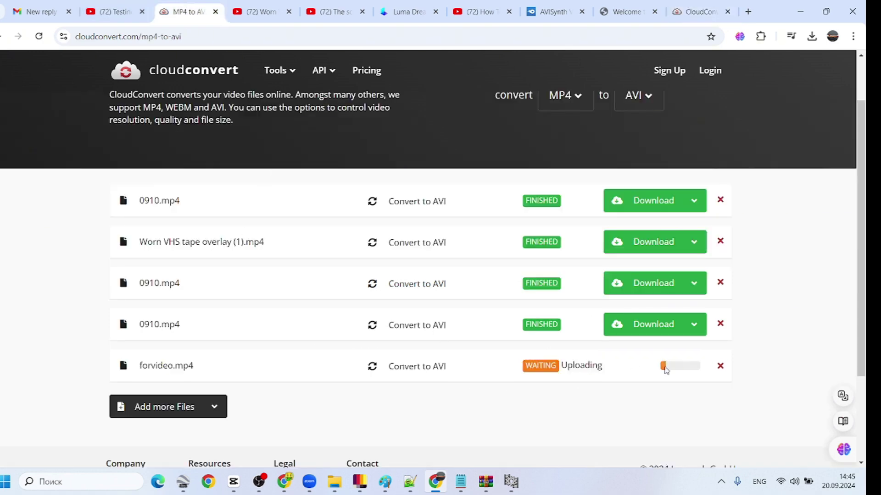
pyautogui.click(121, 7)
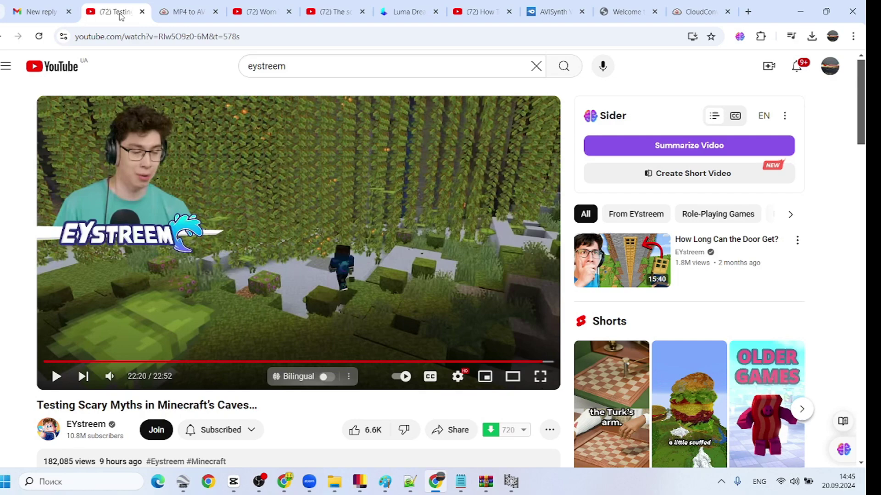
pyautogui.click(209, 5)
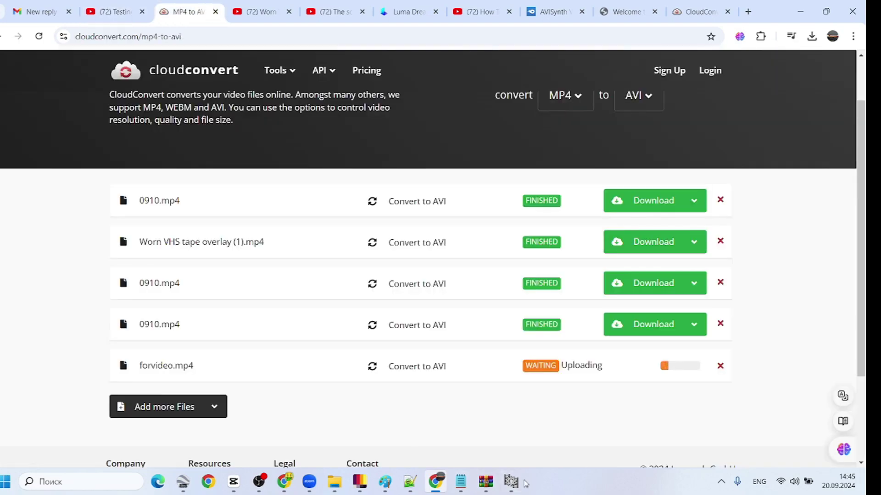
pyautogui.moveTo(513, 482)
pyautogui.click(559, 392)
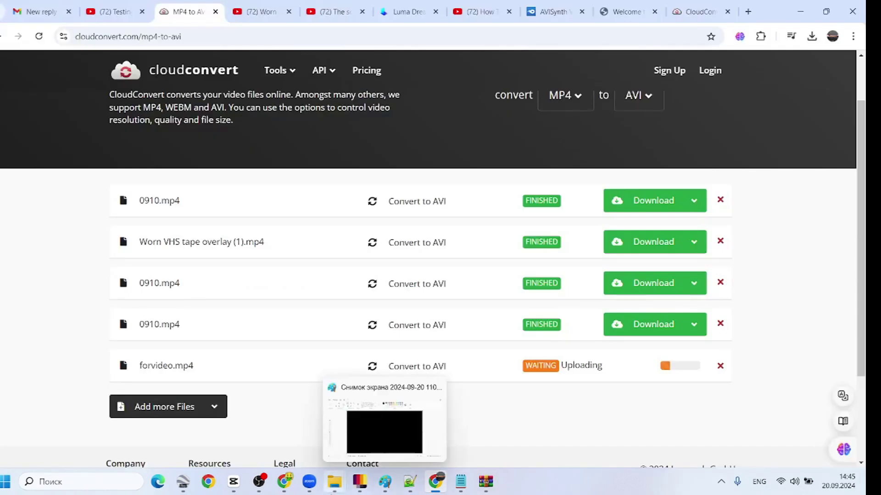
# Step: Open EFFECT.avs from the SCRIPT folder in Notepad++
pyautogui.moveTo(333, 482)
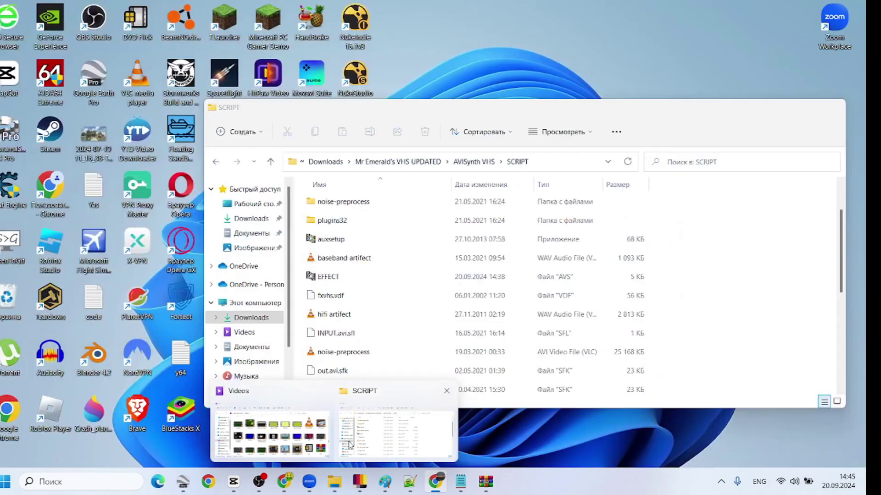
pyautogui.click(352, 441)
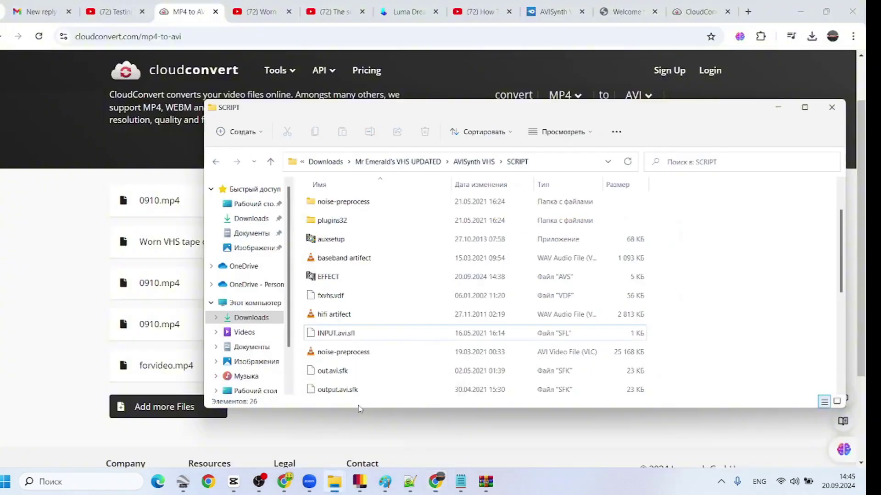
pyautogui.rightClick(341, 282)
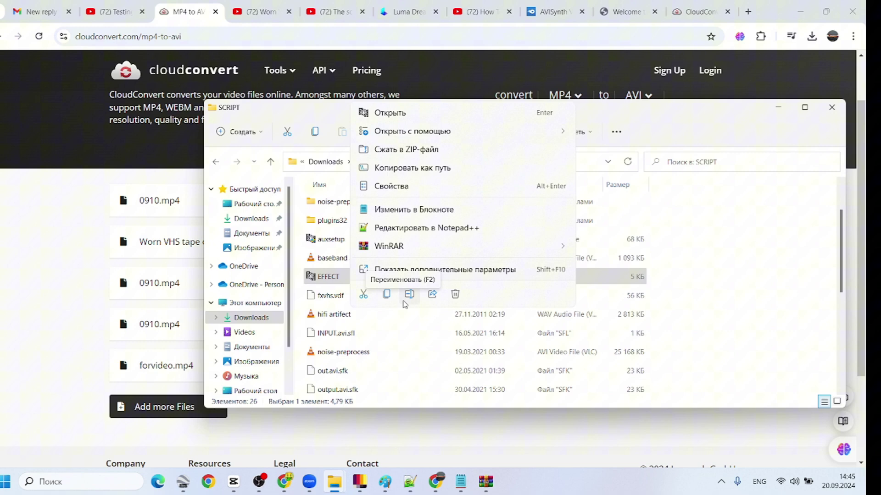
pyautogui.click(398, 232)
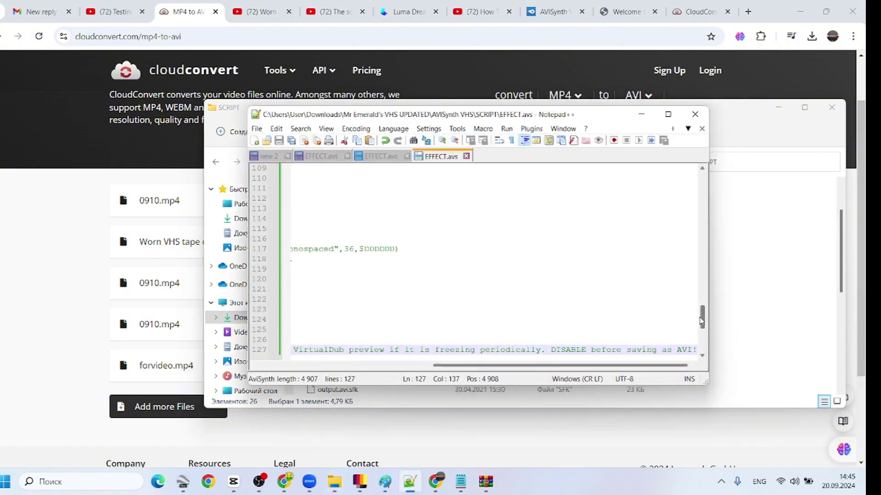
# Step: Change line 18's DirectShowSource file from input.avi to World.avi
pyautogui.moveTo(701, 321)
pyautogui.mouseDown()
pyautogui.moveTo(702, 206)
pyautogui.moveTo(704, 331)
pyautogui.mouseUp()
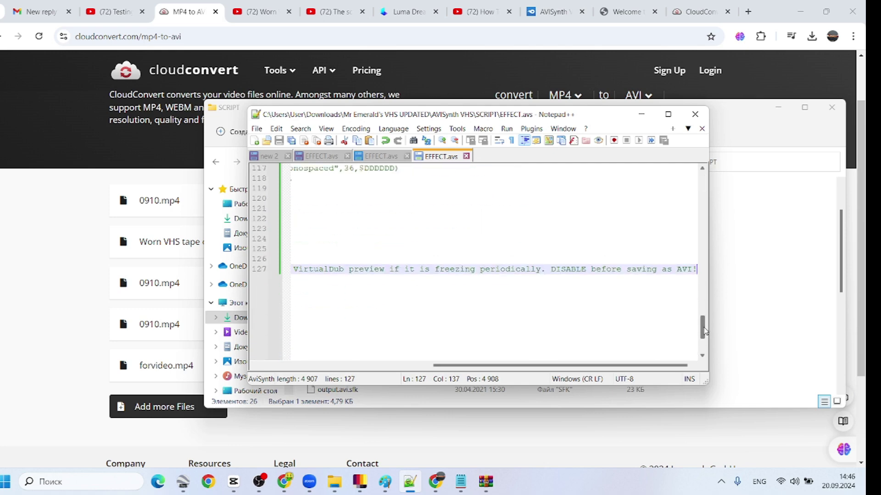
pyautogui.moveTo(559, 366); pyautogui.dragTo(385, 365)
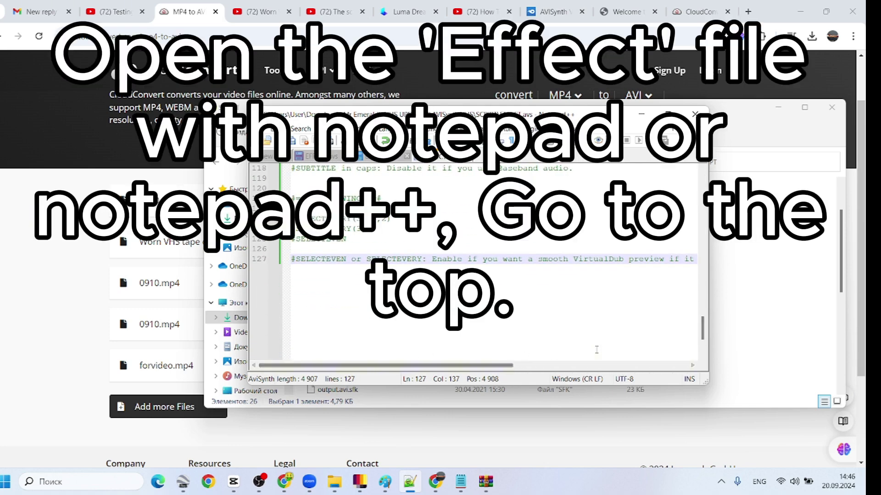
pyautogui.moveTo(493, 365); pyautogui.dragTo(413, 371)
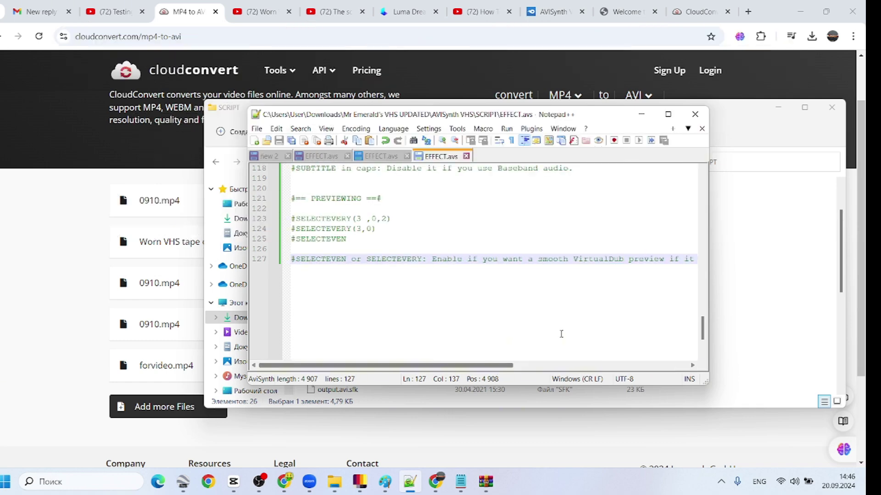
pyautogui.moveTo(702, 337); pyautogui.dragTo(724, 157)
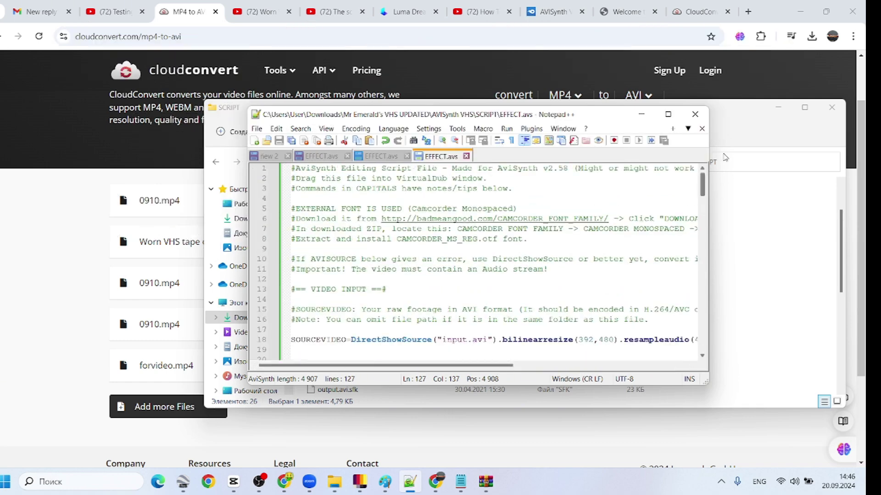
pyautogui.click(465, 340)
pyautogui.moveTo(453, 340); pyautogui.dragTo(439, 341)
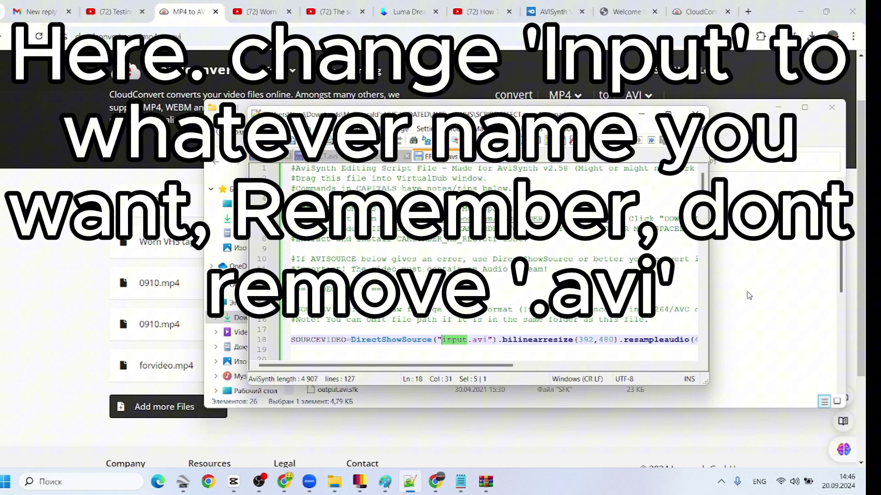
pyautogui.write('Haha')
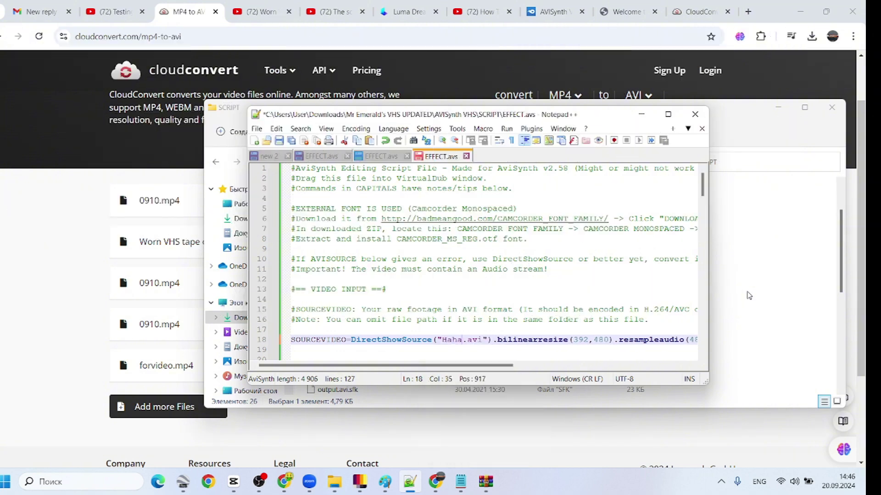
pyautogui.press('BackSpace')
pyautogui.press('BackSpace')
pyautogui.press('BackSpace')
pyautogui.press('BackSpace')
pyautogui.write('Wor')
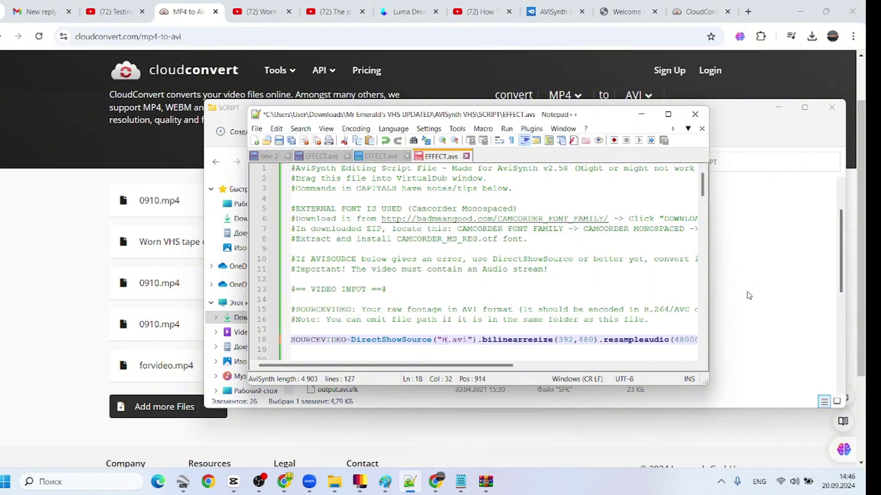
pyautogui.write('ld')
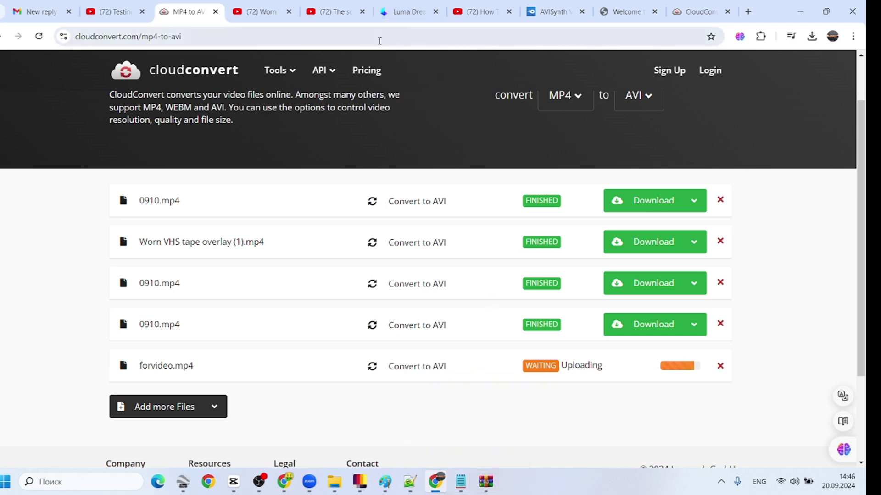
# Step: Scroll CloudConvert's file list while forvideo.mp4 finishes uploading and starts processing
pyautogui.scroll(-3, 435, 350)
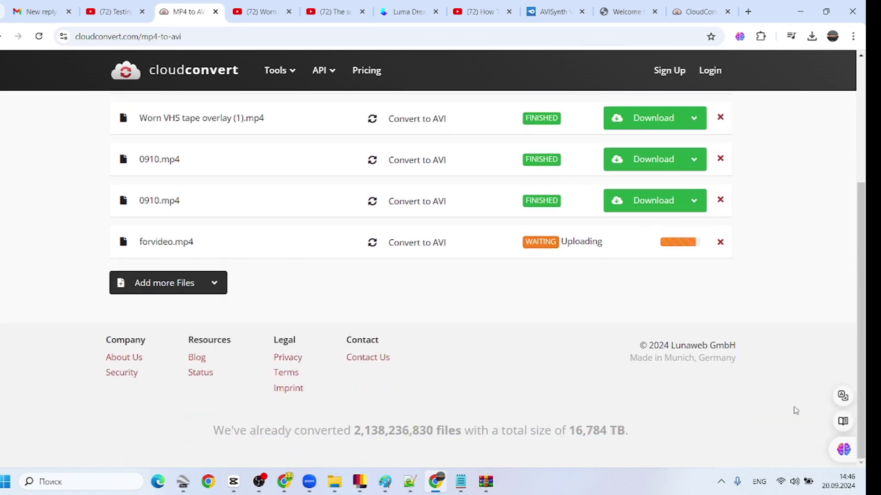
pyautogui.scroll(3, 294, 232)
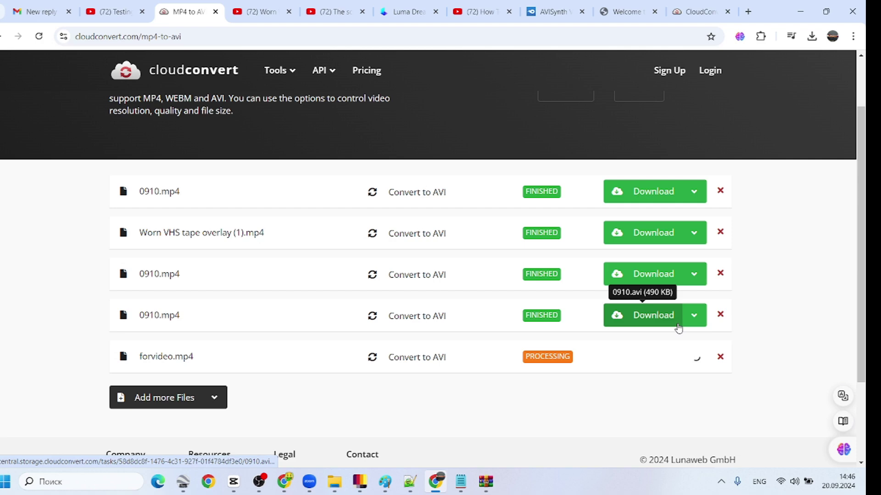
pyautogui.scroll(-2, 651, 317)
pyautogui.scroll(1, 647, 317)
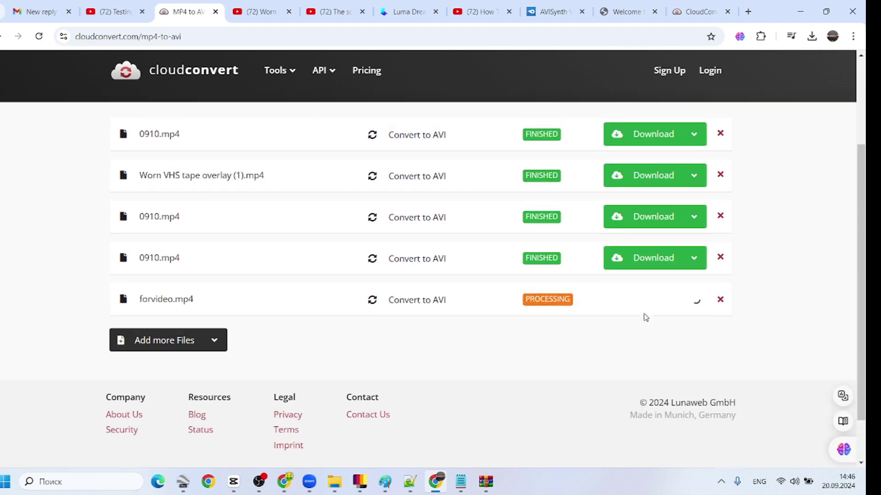
pyautogui.scroll(1, 644, 317)
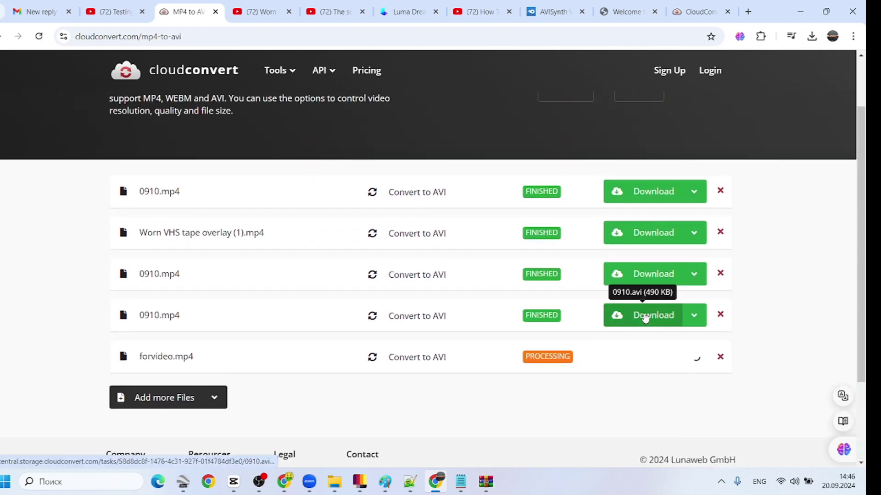
# Step: Search 'mp4 to ai', open FreeConvert's MP4-to-AVI converter, and choose upload from device
pyautogui.click(94, 35)
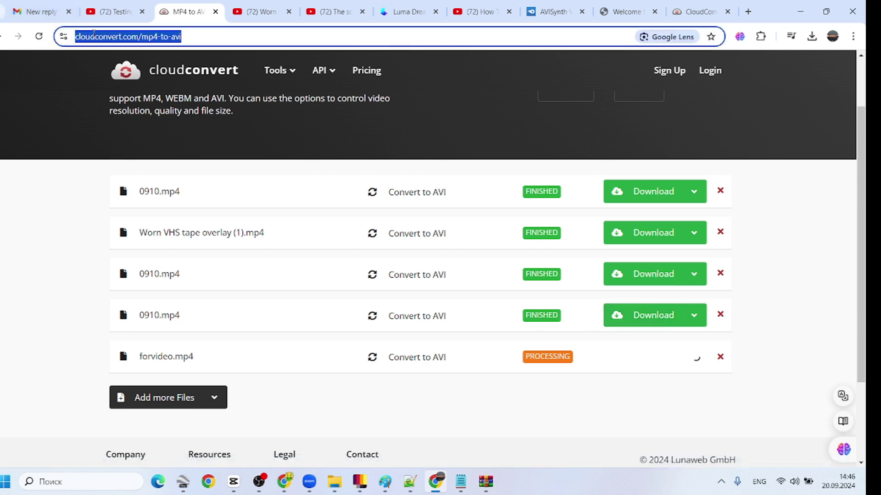
pyautogui.write('mp4 to ai')
pyautogui.press('Return')
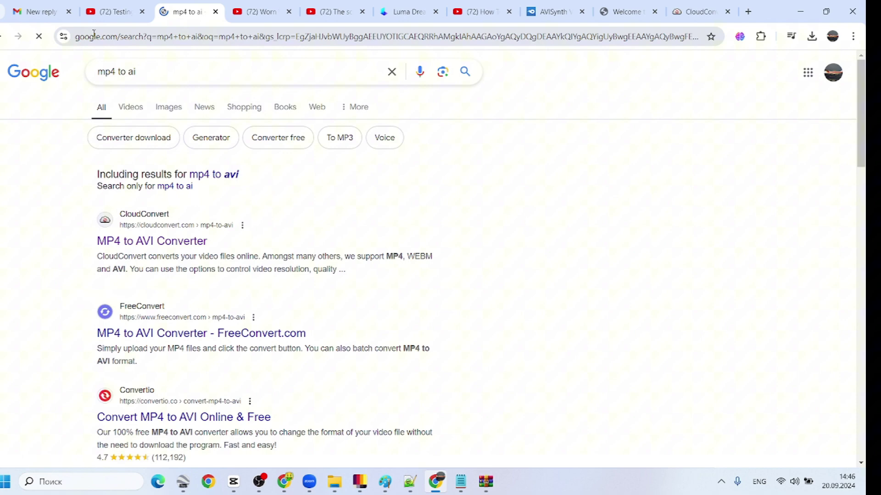
pyautogui.click(227, 334)
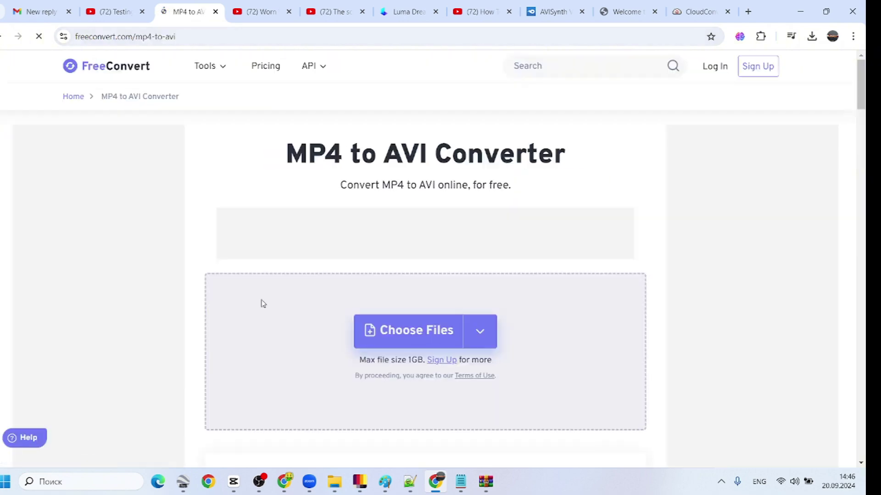
pyautogui.moveTo(371, 339)
pyautogui.click(380, 365)
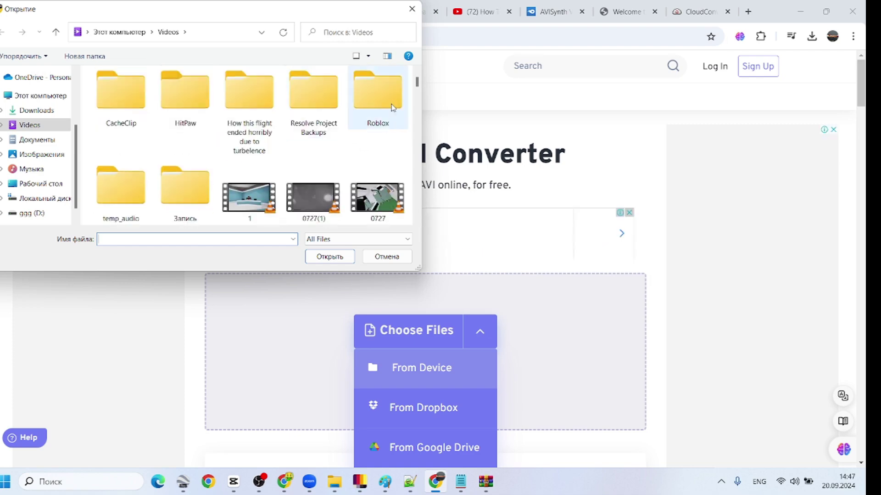
# Step: Browse the Videos folder and pick the whaaaaaaaaaa clip for upload
pyautogui.scroll(-3, 321, 138)
pyautogui.scroll(-15, 354, 147)
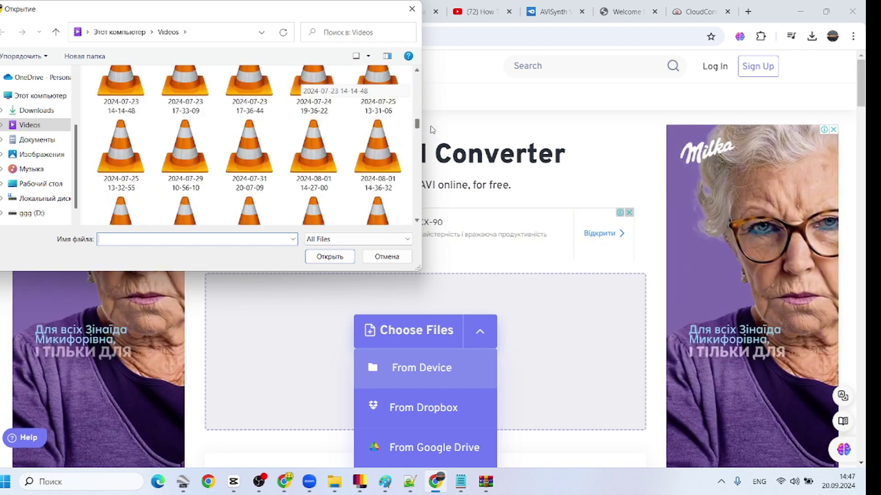
pyautogui.scroll(10, 352, 172)
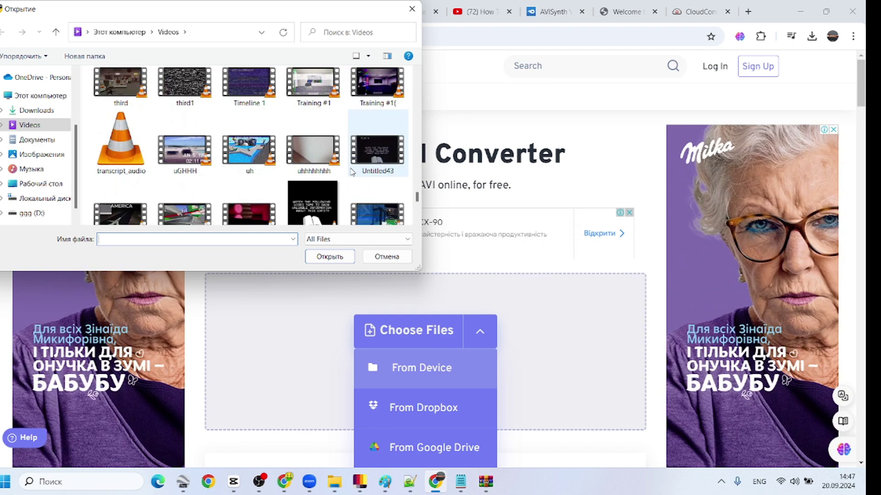
pyautogui.scroll(8, 352, 172)
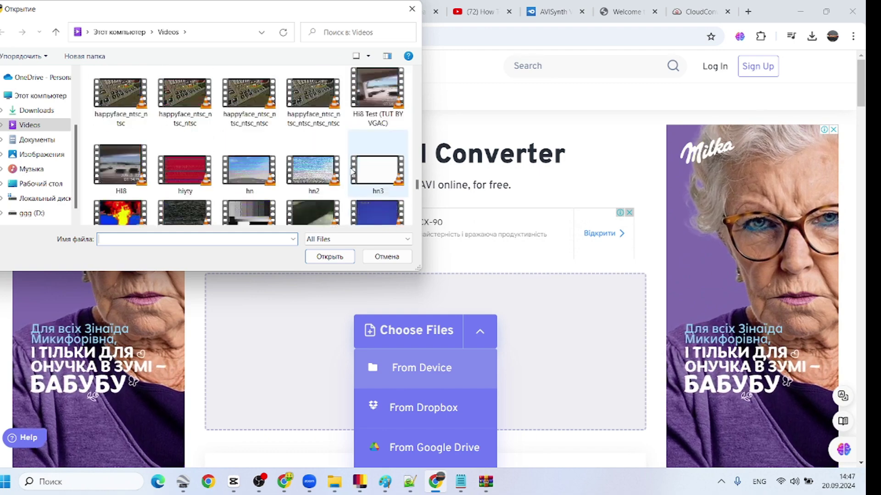
pyautogui.scroll(2, 353, 173)
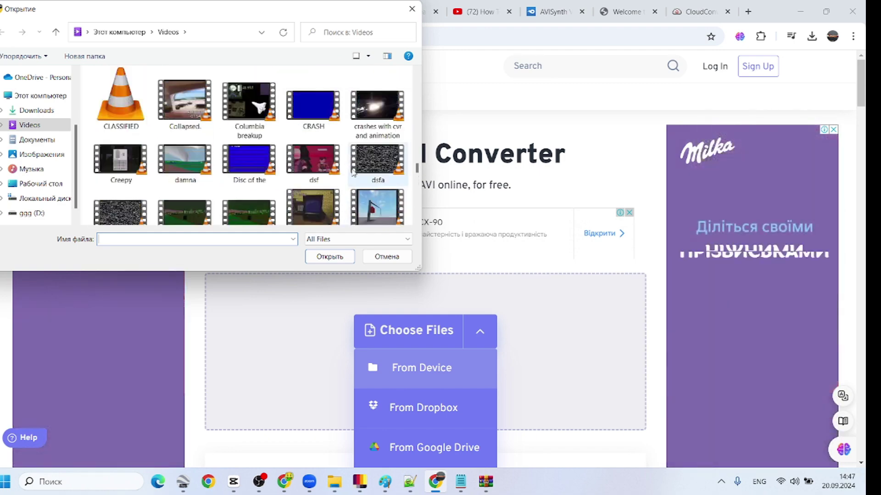
pyautogui.scroll(6, 353, 173)
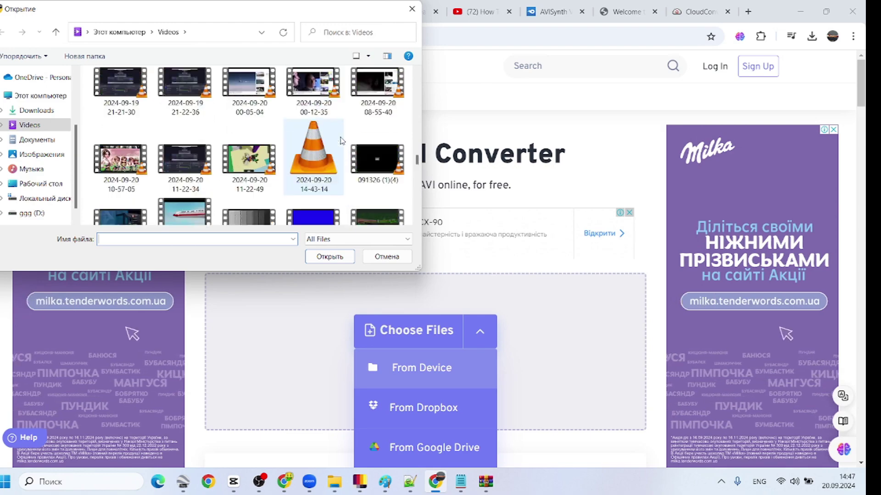
pyautogui.scroll(-12, 341, 141)
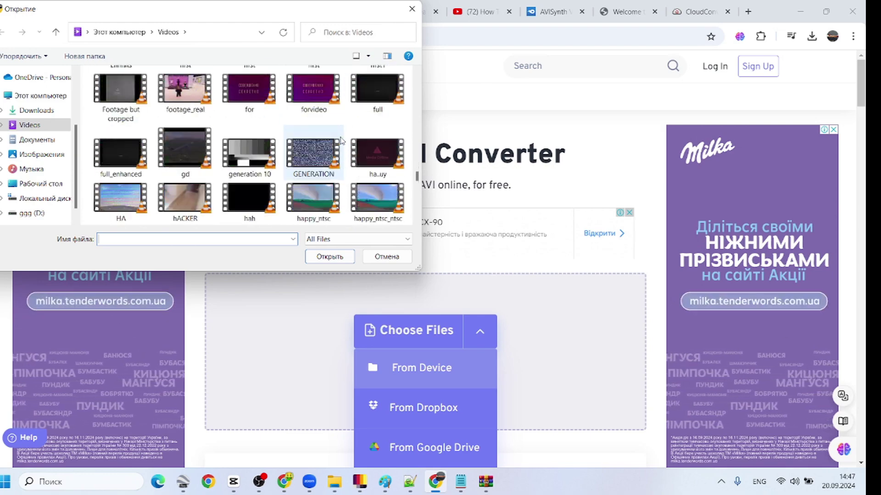
pyautogui.scroll(-10, 340, 140)
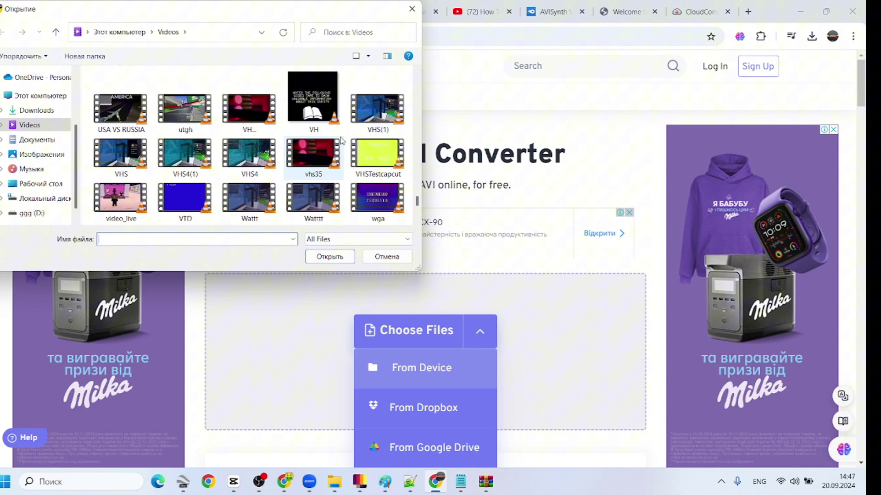
pyautogui.scroll(-4, 340, 141)
pyautogui.scroll(6, 340, 140)
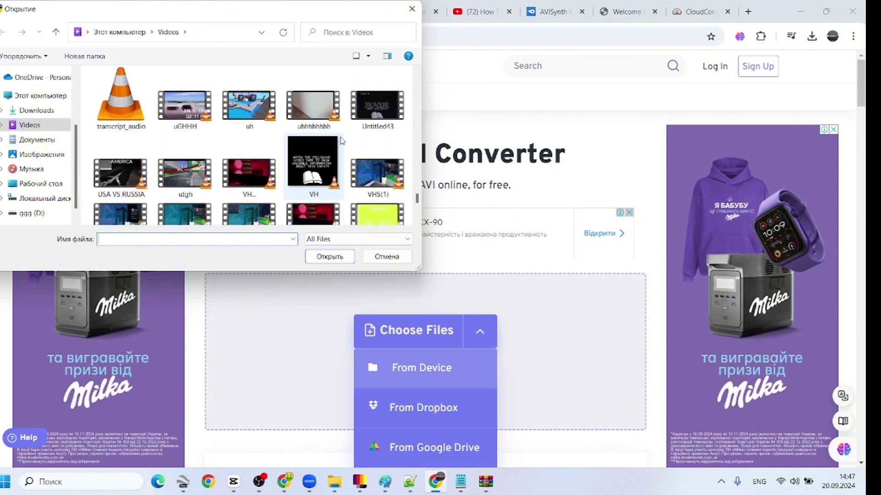
pyautogui.scroll(8, 341, 140)
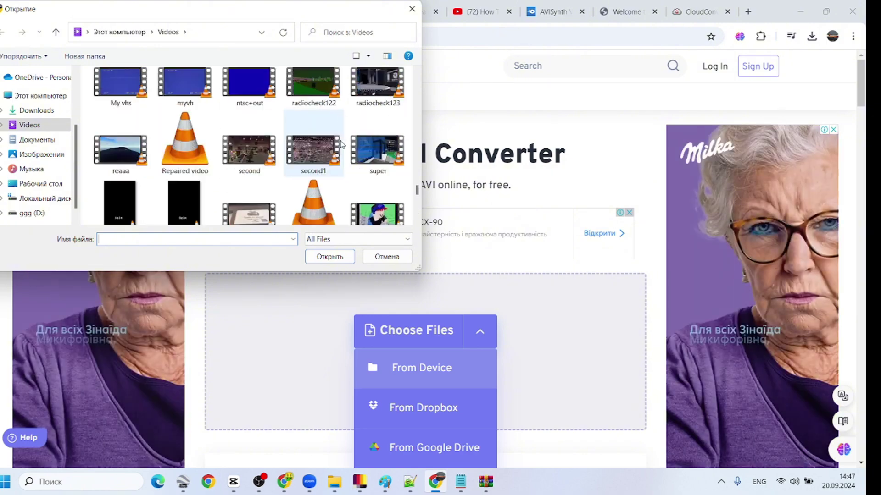
pyautogui.scroll(6, 340, 143)
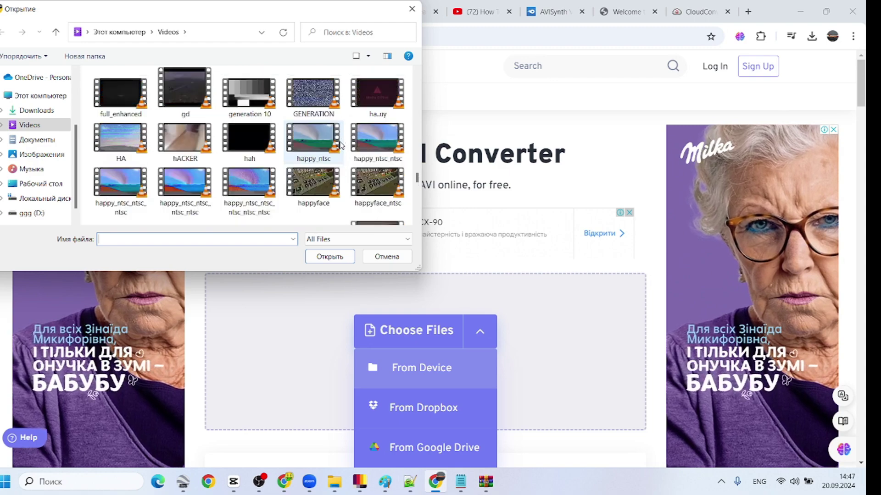
pyautogui.scroll(-5, 340, 143)
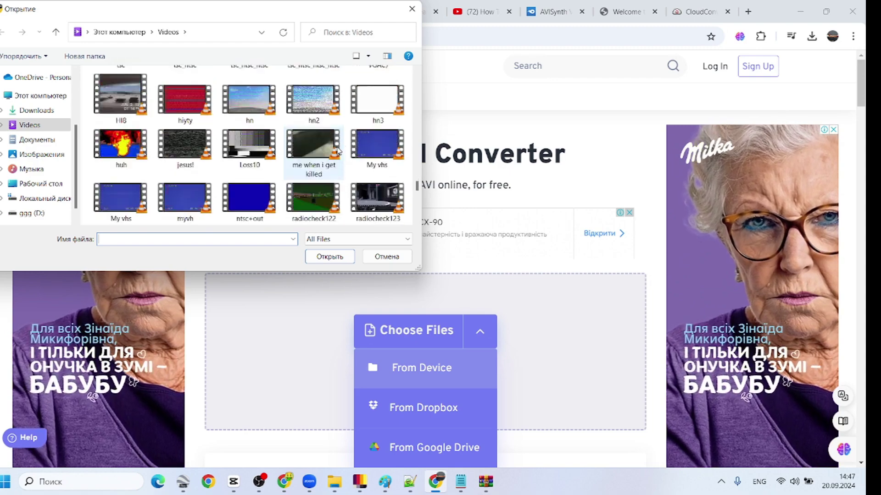
pyautogui.scroll(-4, 338, 151)
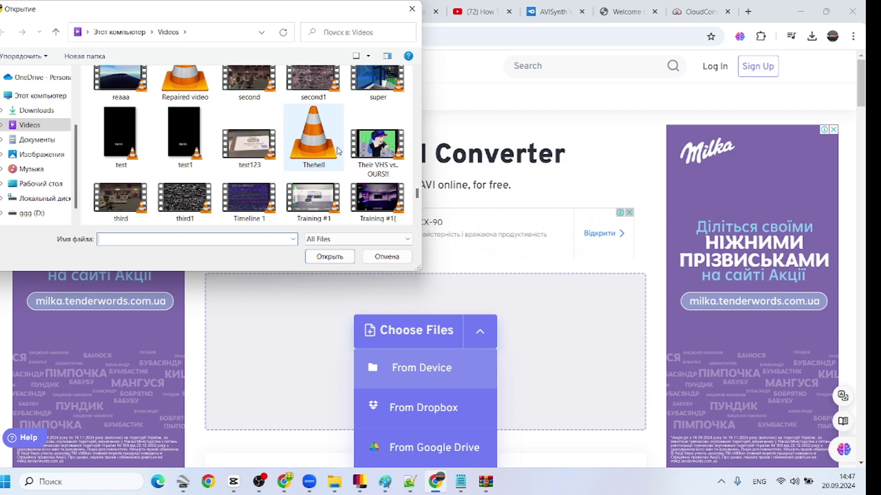
pyautogui.scroll(-2, 338, 151)
pyautogui.scroll(-2, 338, 151)
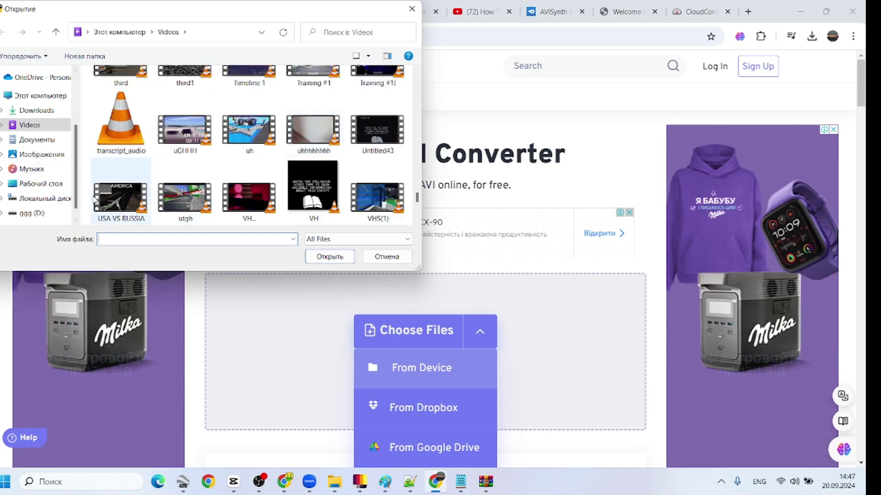
pyautogui.click(125, 192)
pyautogui.scroll(-2, 127, 189)
pyautogui.scroll(-6, 127, 189)
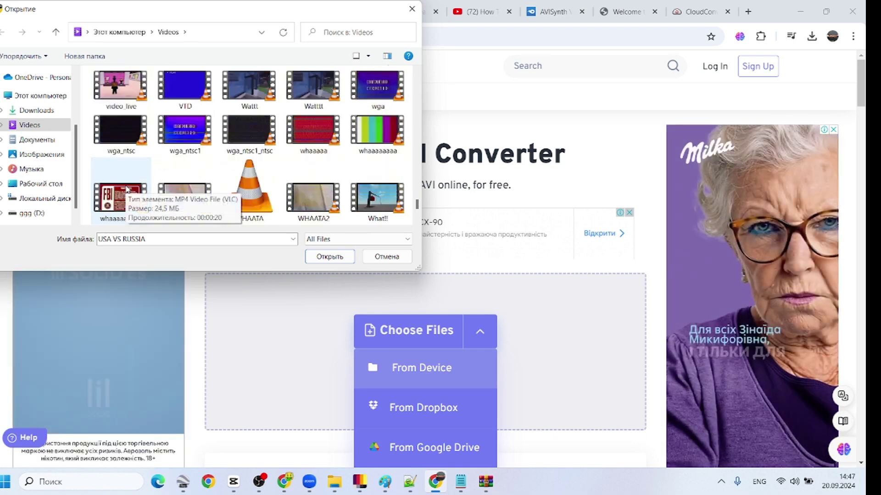
pyautogui.click(134, 149)
pyautogui.scroll(1, 133, 150)
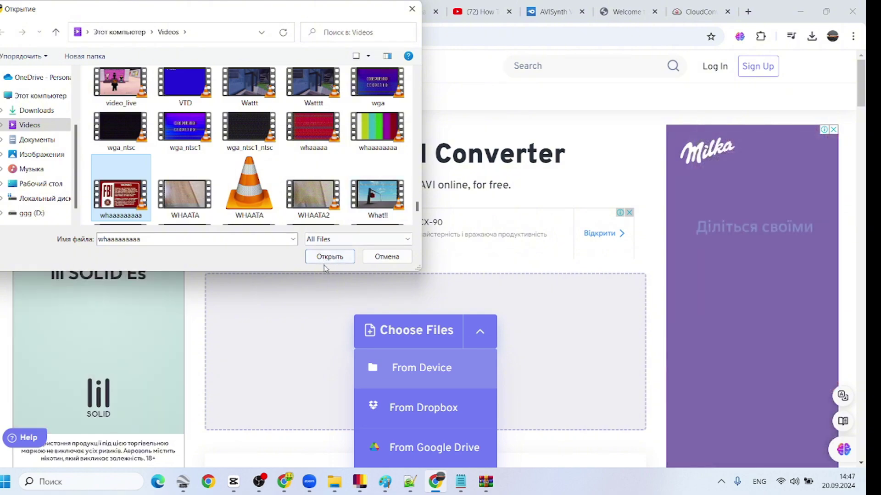
# Step: Convert whaaaaaaaaaa.mp4 to AVI and download the 5.9 MB whaaaaaaaaaa.avi
pyautogui.click(328, 259)
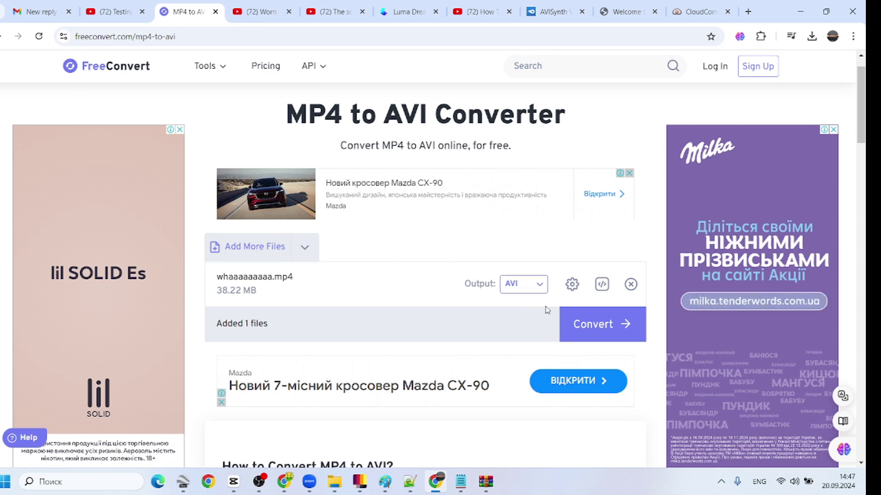
pyautogui.click(611, 333)
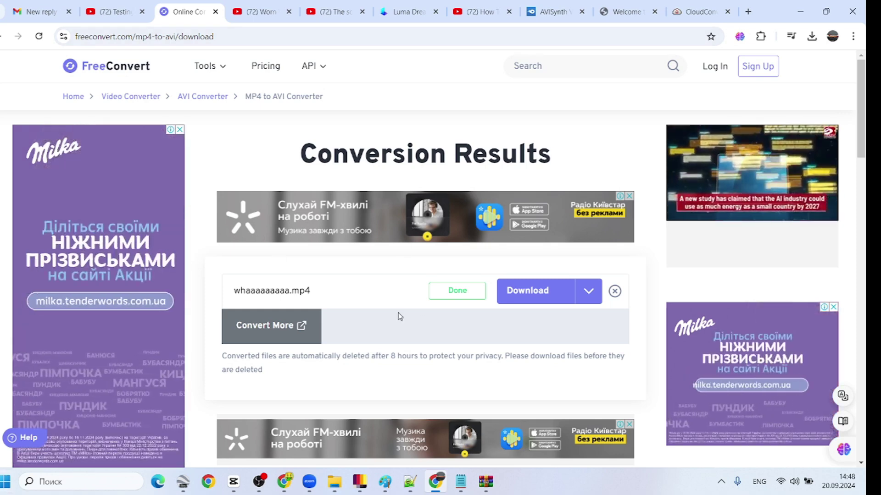
pyautogui.click(509, 292)
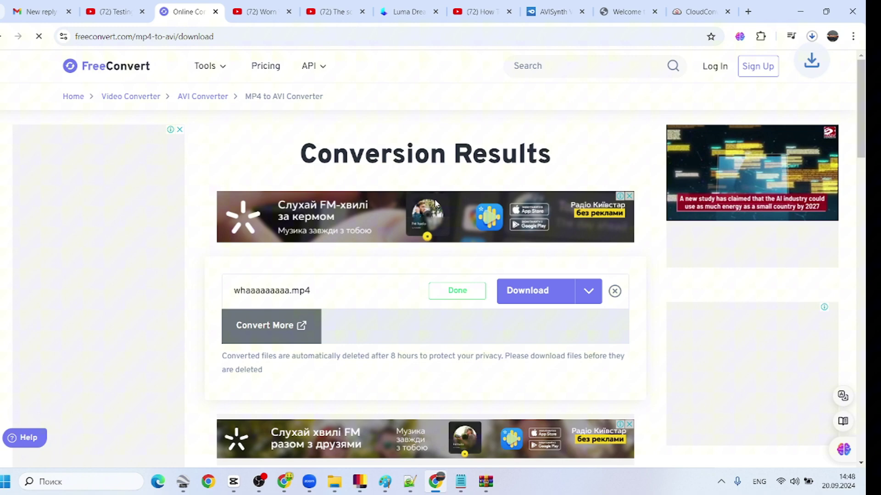
pyautogui.click(811, 37)
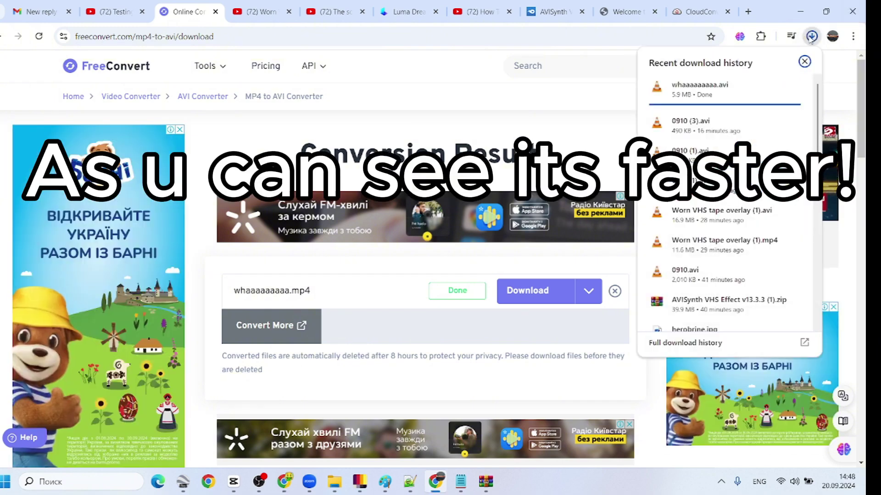
# Step: Bring the Videos Explorer window forward and open the Downloads folder
pyautogui.click(377, 473)
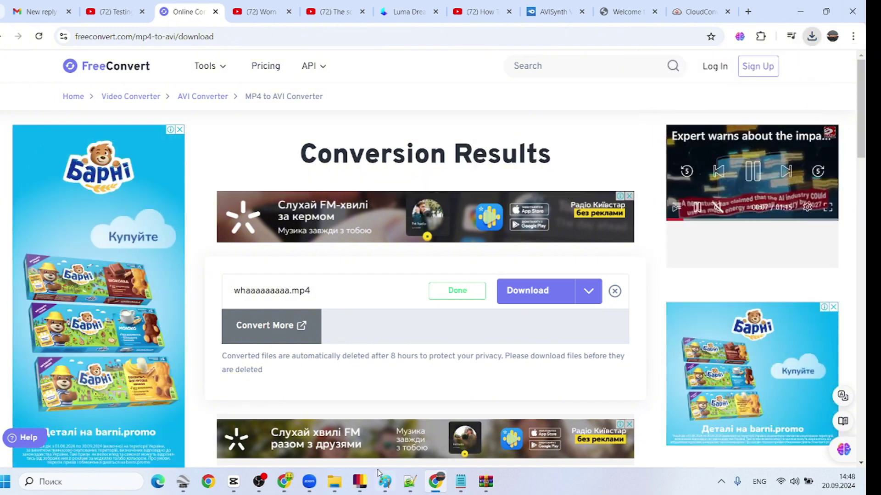
pyautogui.click(334, 482)
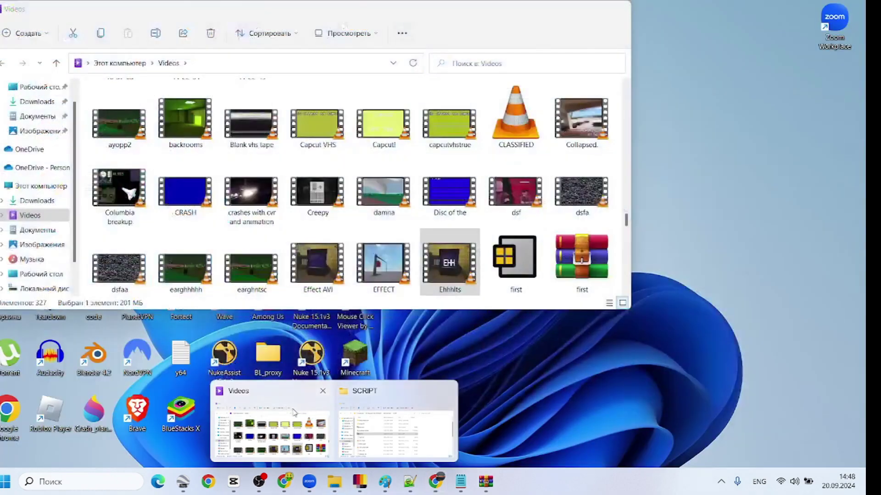
pyautogui.click(294, 412)
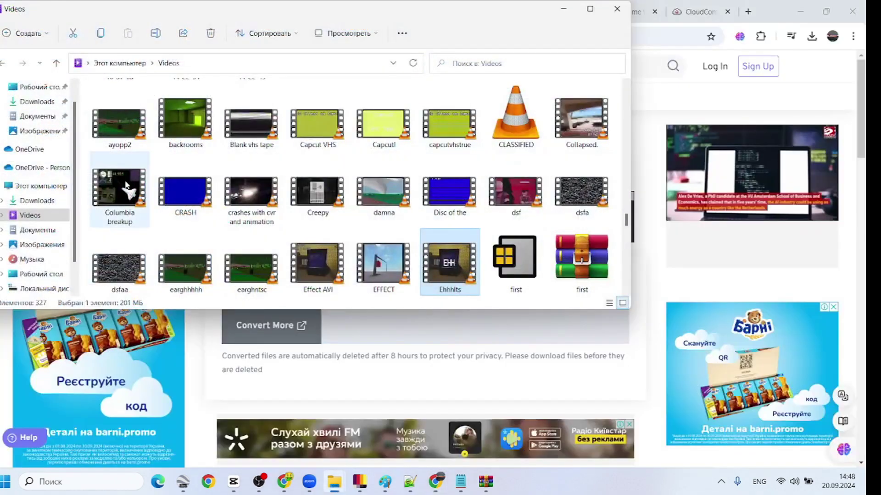
pyautogui.click(37, 201)
# Step: Rename the freshly downloaded AVI video to World
pyautogui.click(167, 120)
pyautogui.rightClick(170, 120)
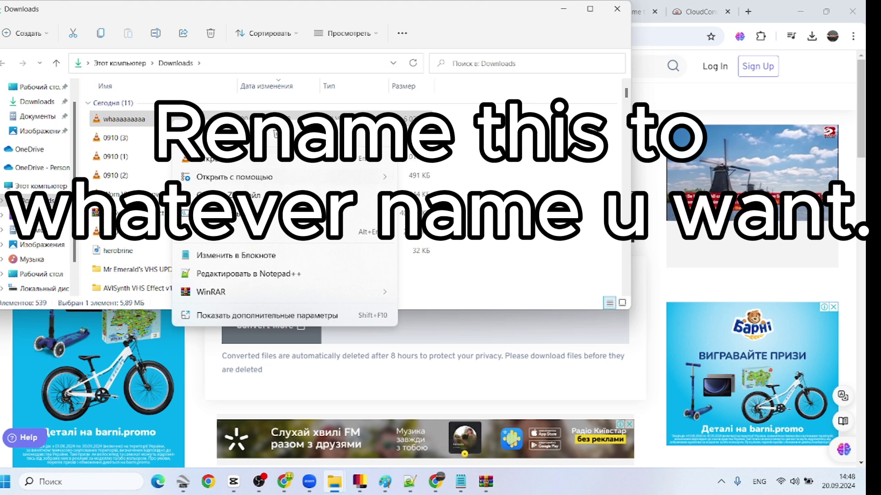
pyautogui.click(229, 134)
pyautogui.write('World')
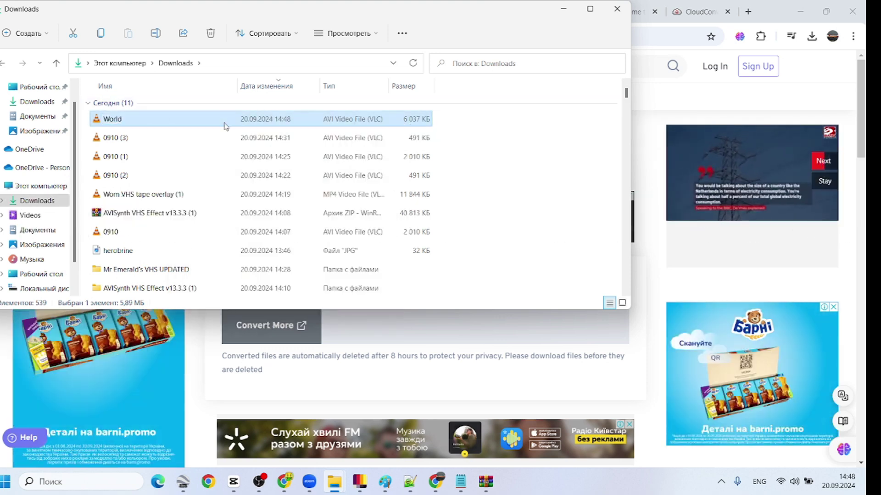
# Step: Launch Xvid MiniConvert via Start search and select World.avi as the source
pyautogui.press('super')
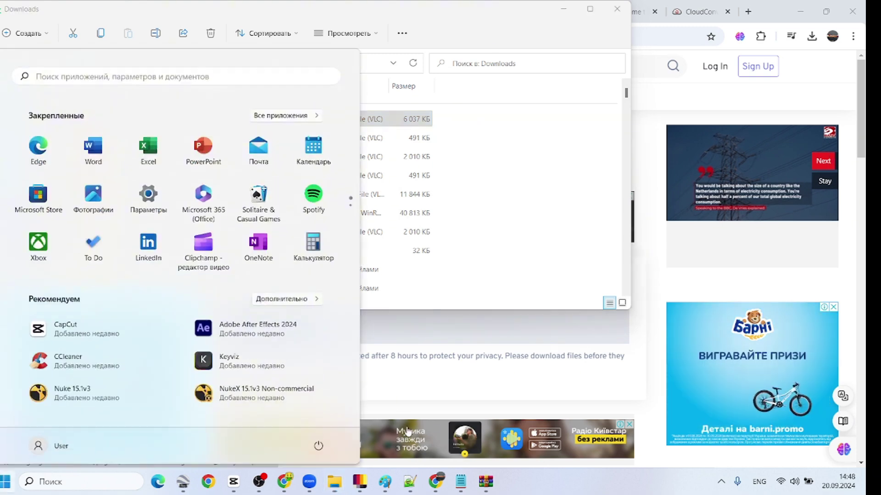
pyautogui.write('xvid')
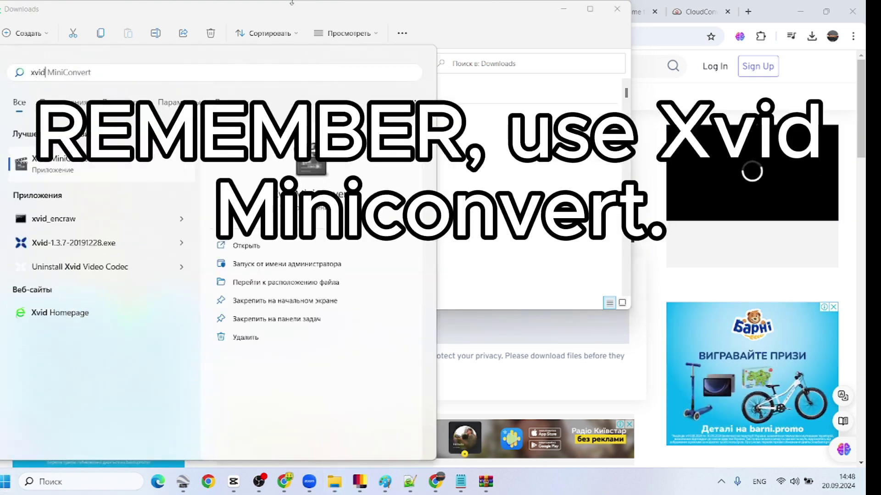
pyautogui.press('Return')
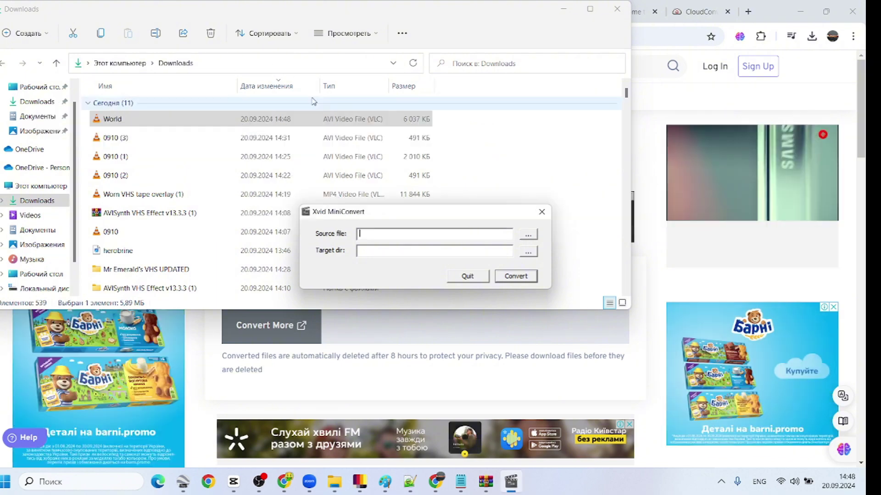
pyautogui.click(528, 234)
pyautogui.click(395, 275)
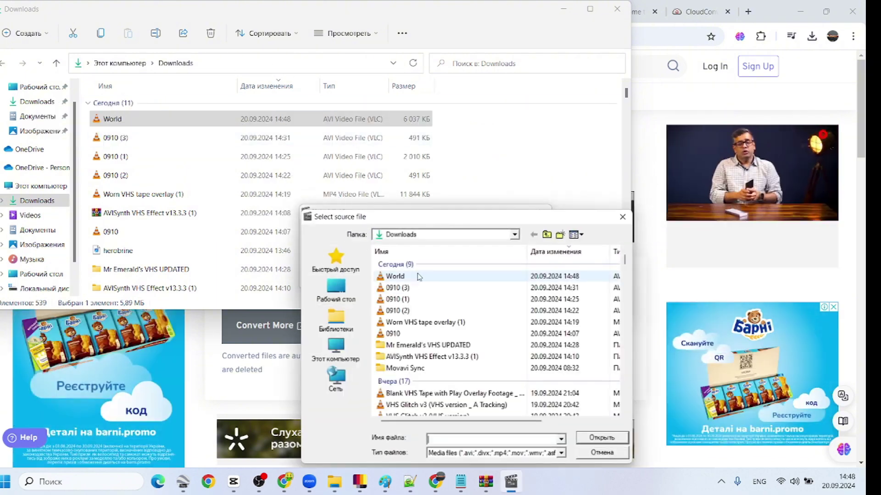
pyautogui.click(601, 437)
# Step: Browse the folder tree and set the HitPaw folder as the target
pyautogui.click(527, 251)
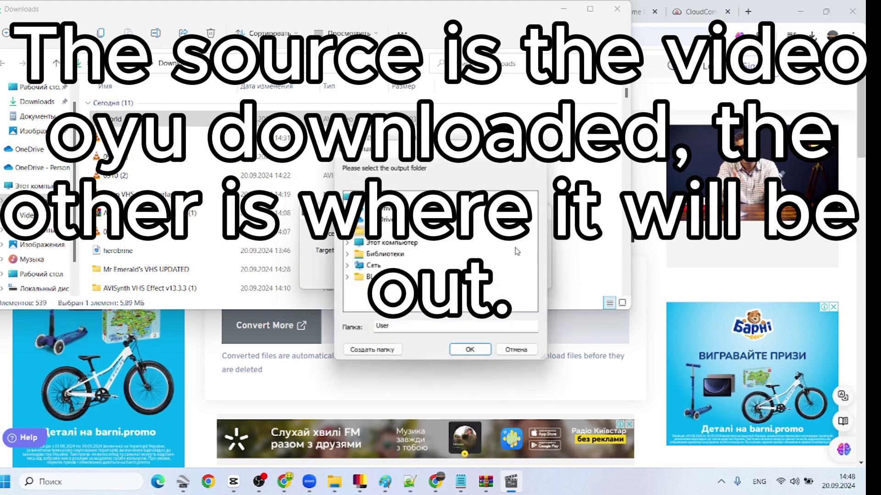
pyautogui.click(348, 244)
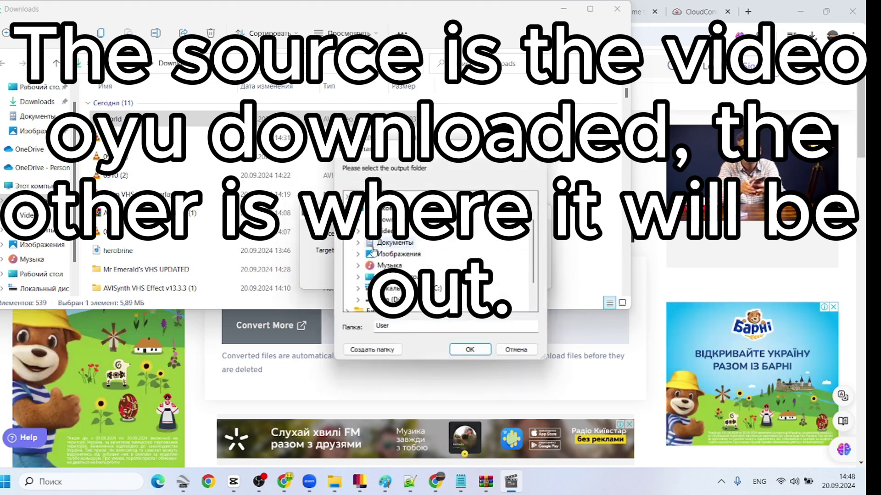
pyautogui.click(359, 231)
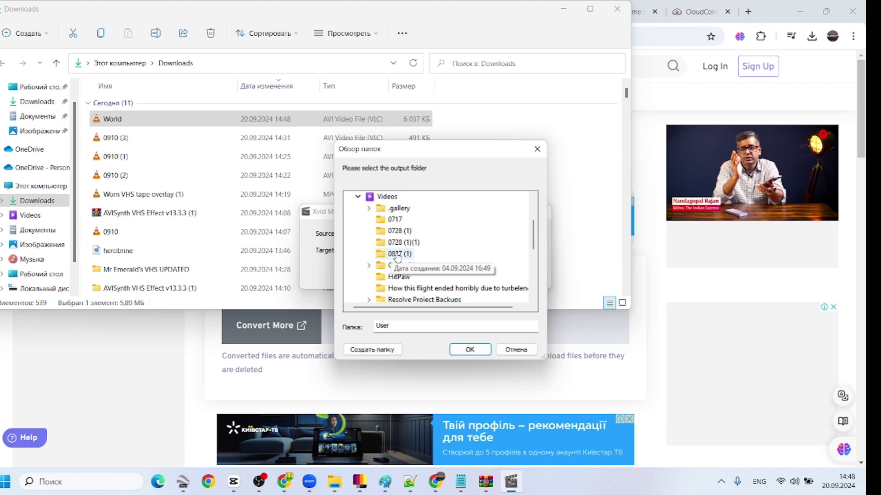
pyautogui.click(370, 209)
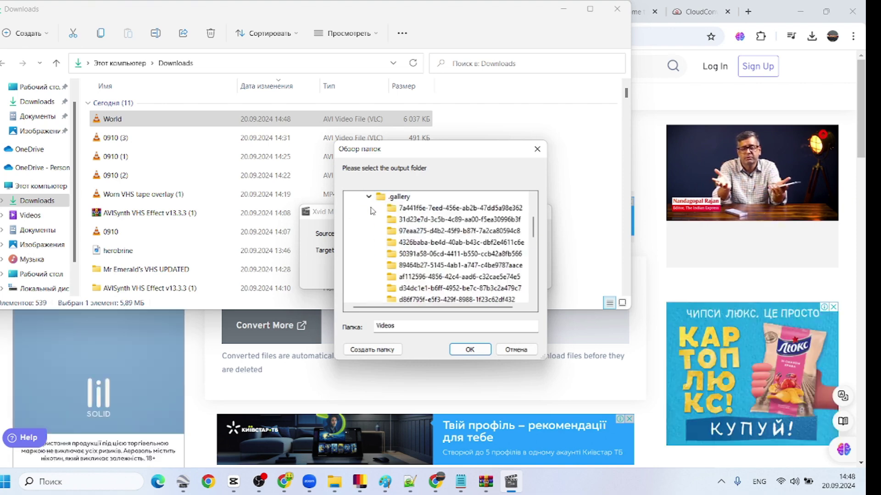
pyautogui.click(368, 196)
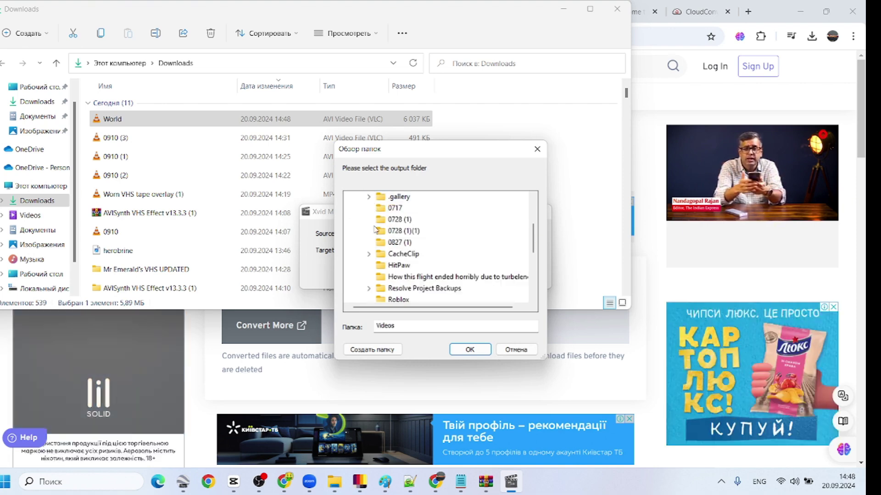
pyautogui.click(369, 254)
pyautogui.click(402, 196)
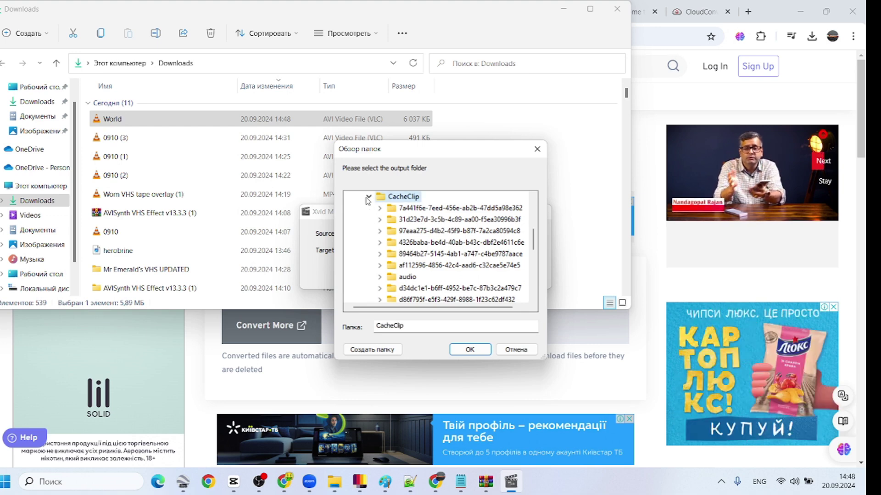
pyautogui.click(368, 196)
pyautogui.click(398, 208)
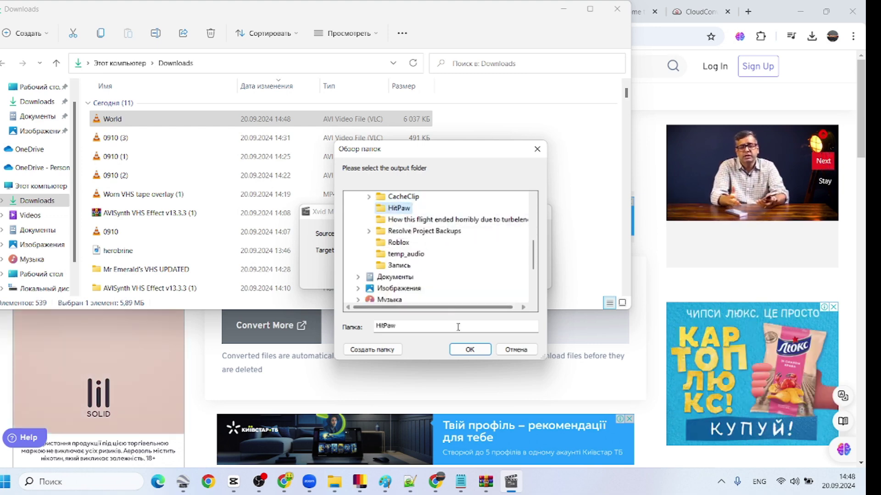
pyautogui.click(469, 350)
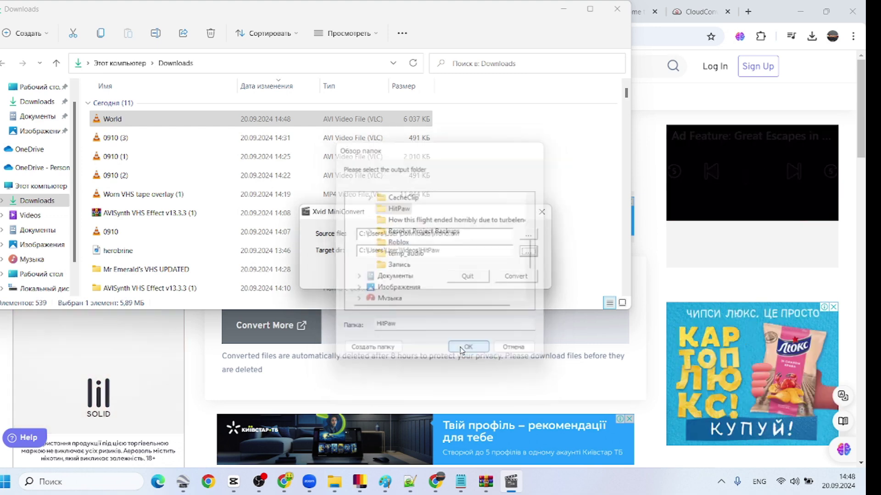
# Step: Close and relaunch Xvid MiniConvert, then reselect World as the source file
pyautogui.click(467, 277)
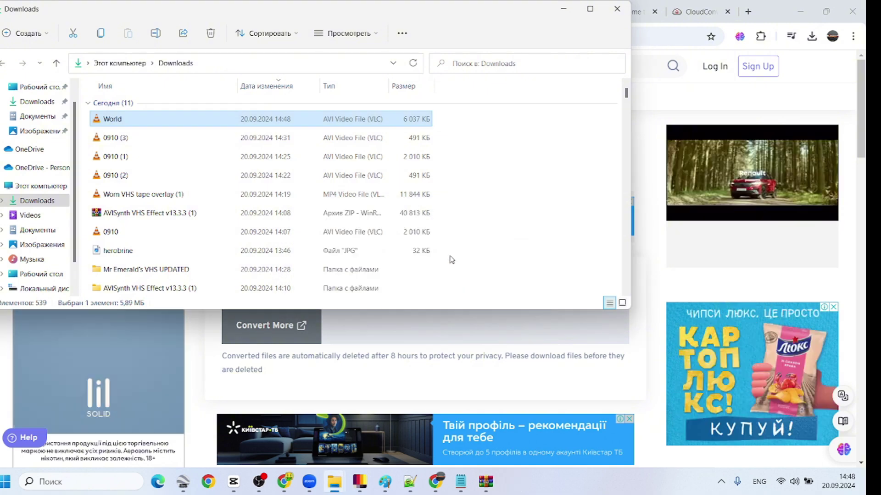
pyautogui.press('super')
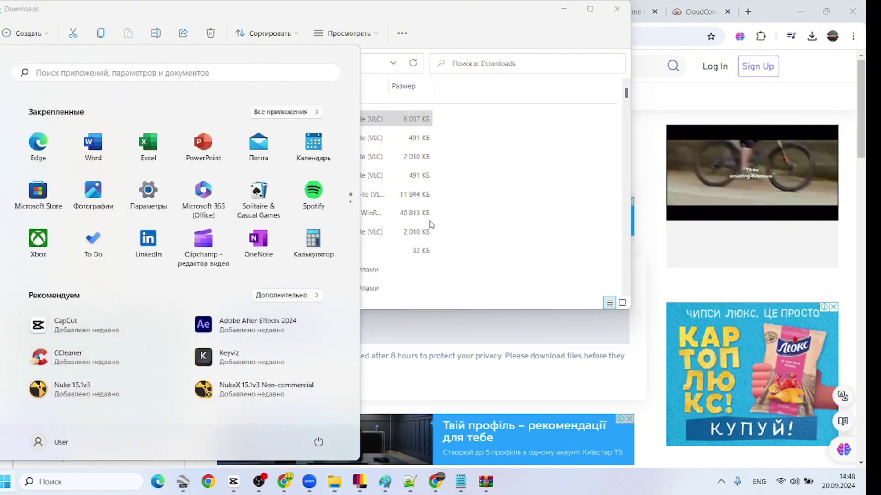
pyautogui.write('xvi')
pyautogui.press('Return')
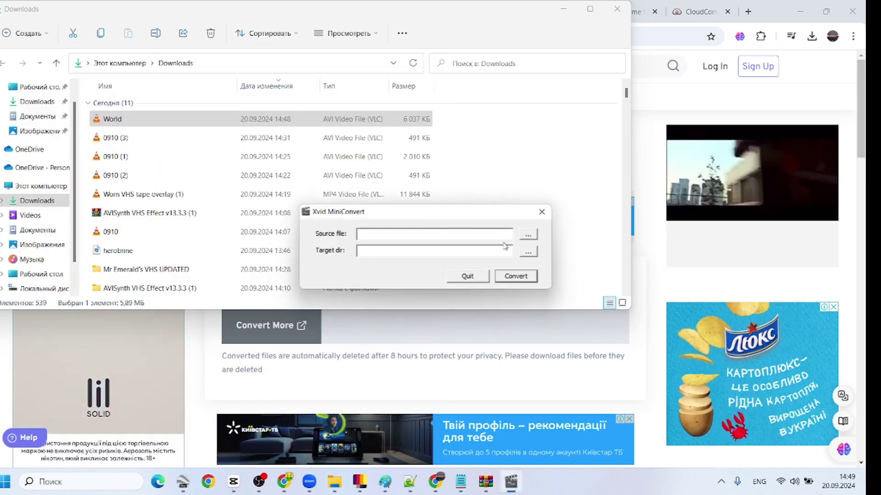
pyautogui.click(527, 234)
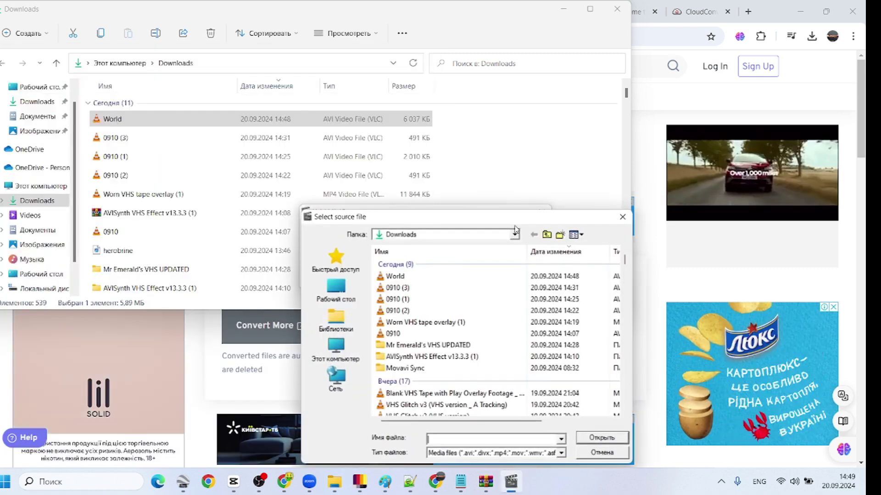
pyautogui.click(613, 441)
# Step: Set the Desktop as the target folder for the converted video
pyautogui.click(529, 253)
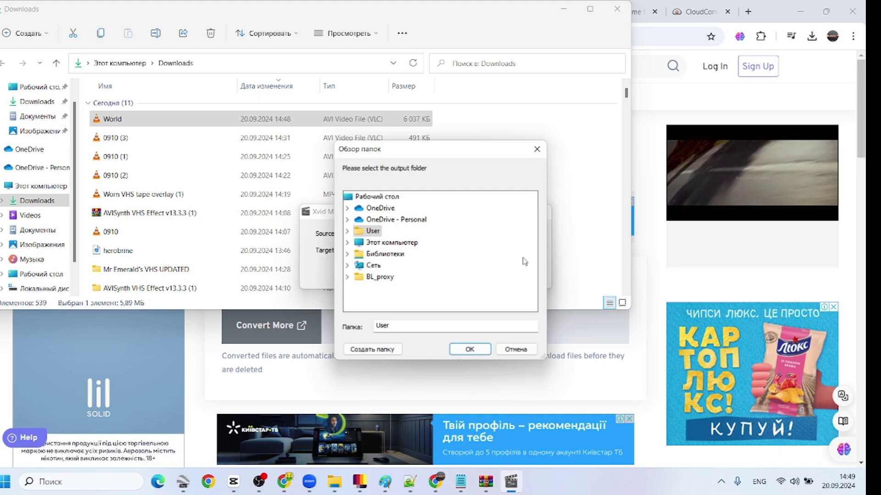
pyautogui.click(349, 278)
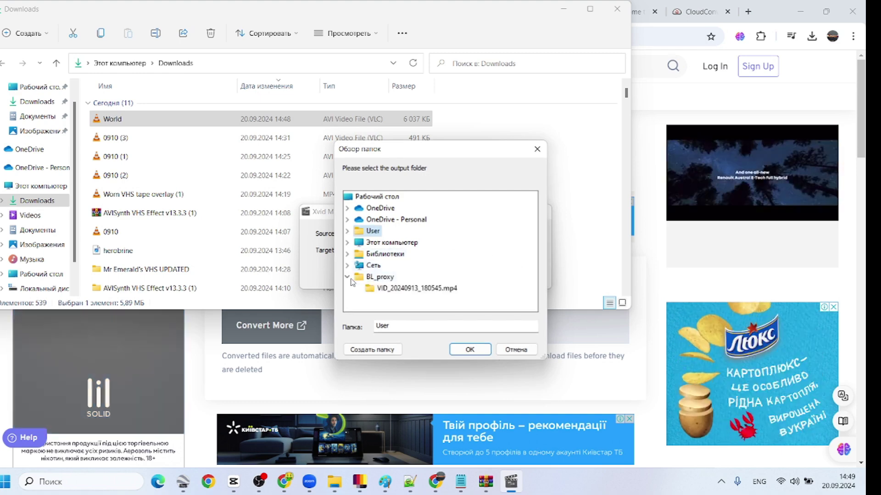
pyautogui.click(351, 233)
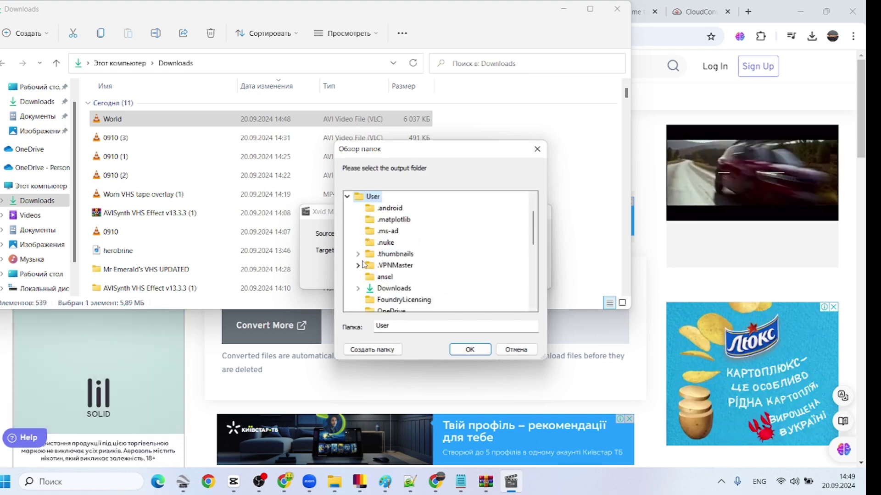
pyautogui.click(357, 288)
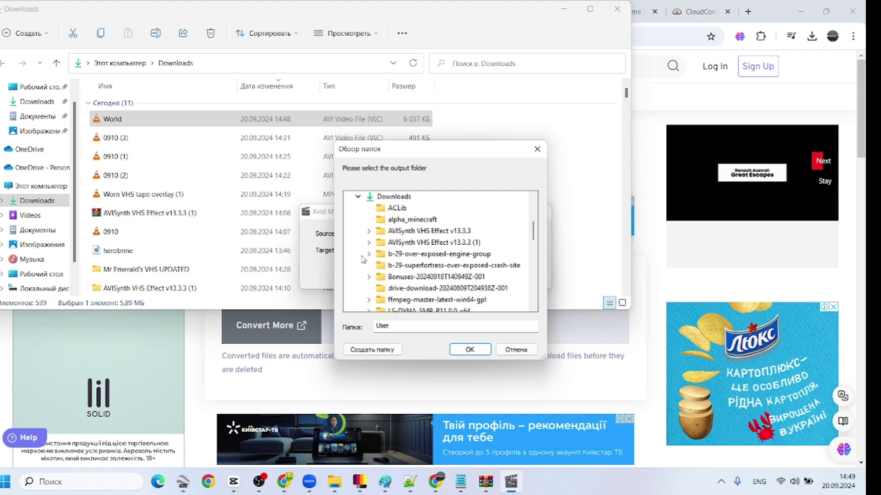
pyautogui.click(357, 197)
pyautogui.scroll(-3, 367, 256)
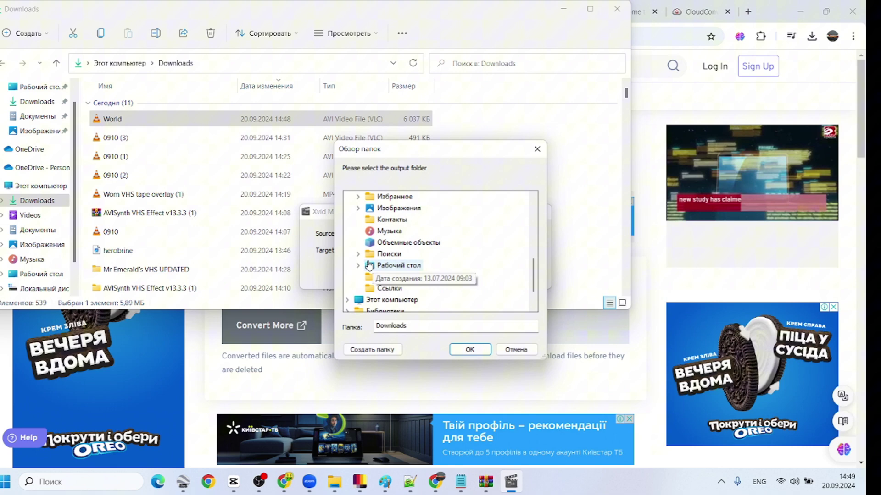
pyautogui.click(371, 265)
pyautogui.click(475, 349)
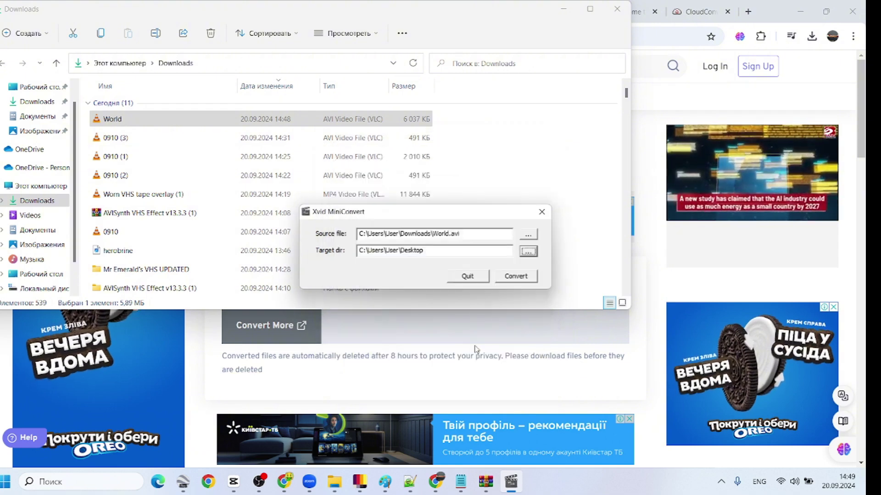
# Step: Convert World.avi to the Desktop and dismiss the 'Conversion finished!' message
pyautogui.click(513, 278)
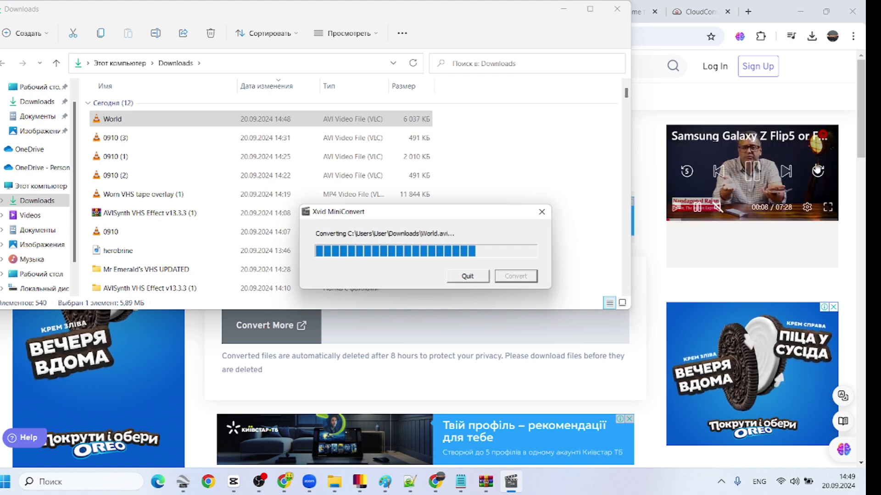
pyautogui.click(686, 172)
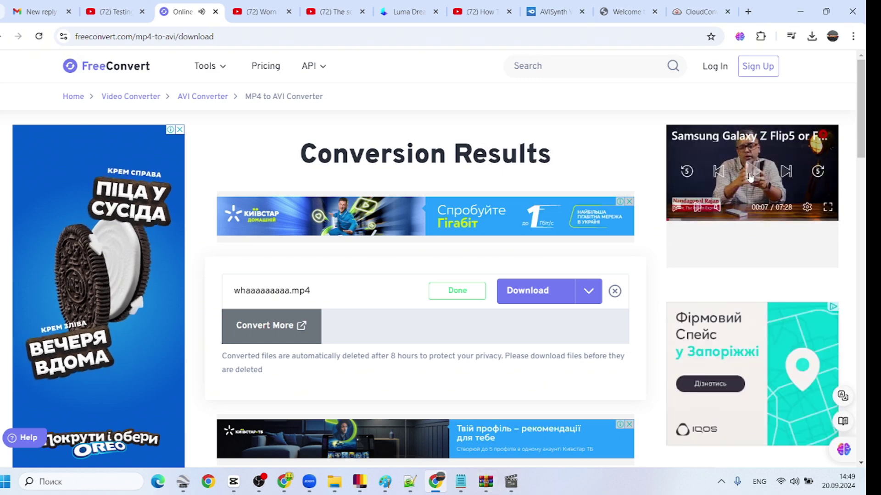
pyautogui.click(504, 484)
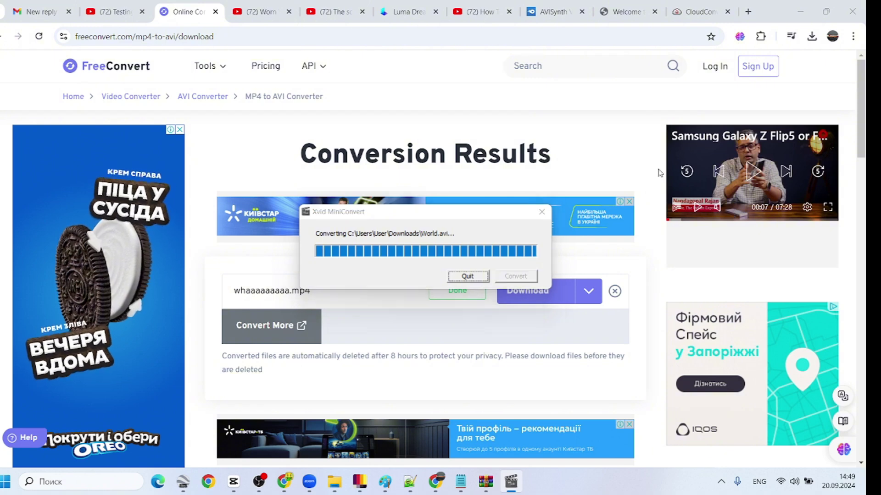
pyautogui.click(440, 271)
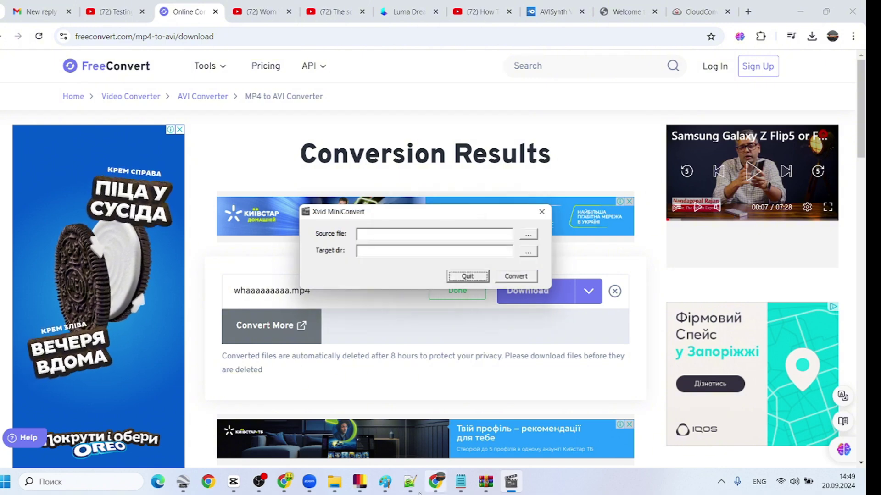
# Step: Open the Desktop folder in Explorer and copy the World_Xvid video
pyautogui.click(270, 426)
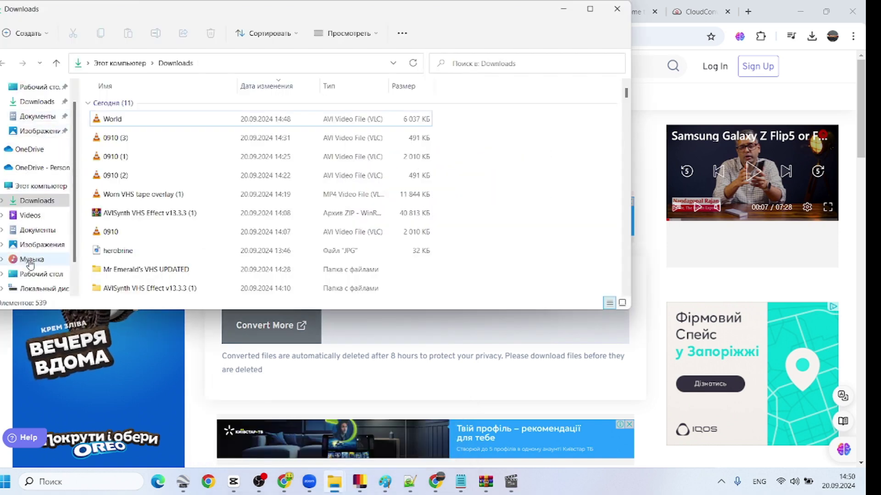
pyautogui.click(19, 274)
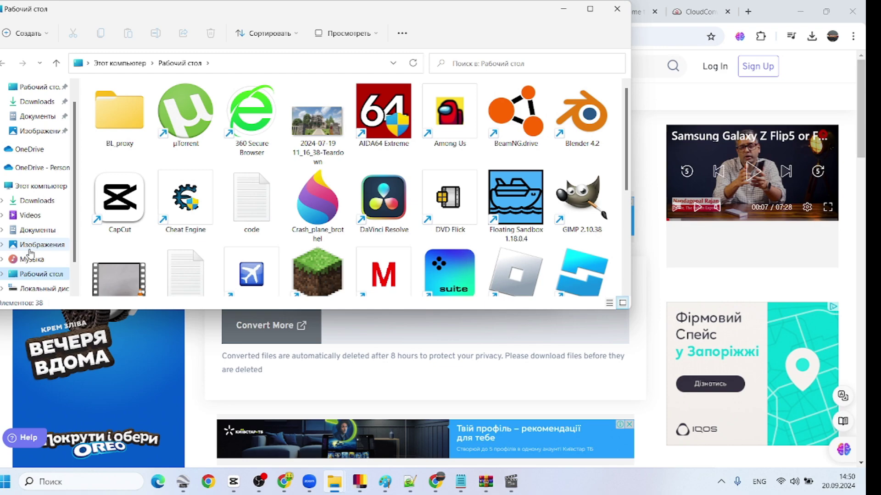
pyautogui.scroll(-5, 98, 196)
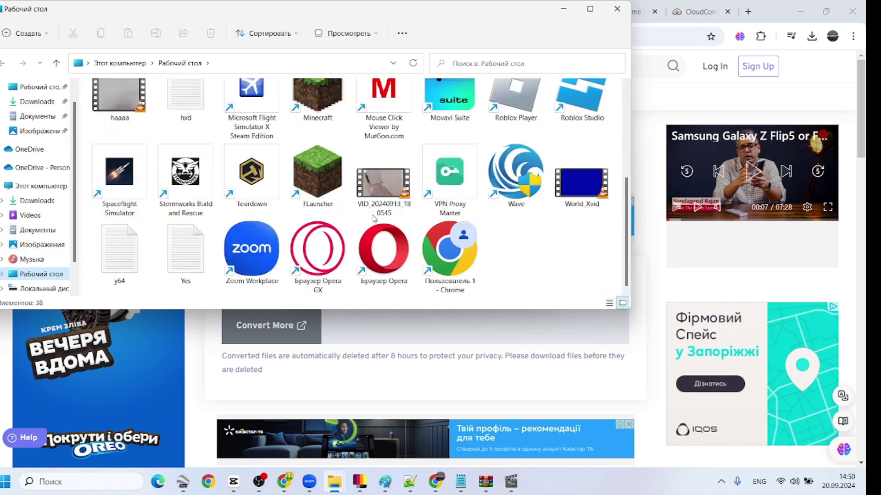
pyautogui.click(580, 183)
pyautogui.rightClick(595, 204)
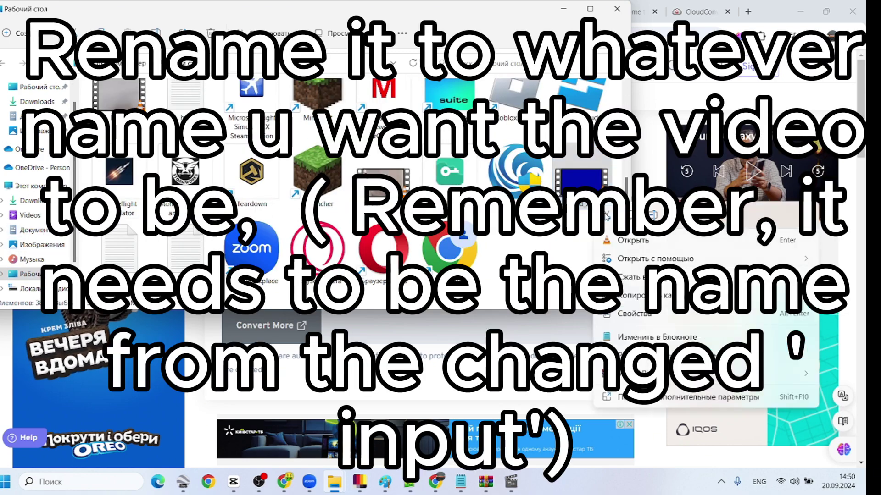
pyautogui.press('Escape')
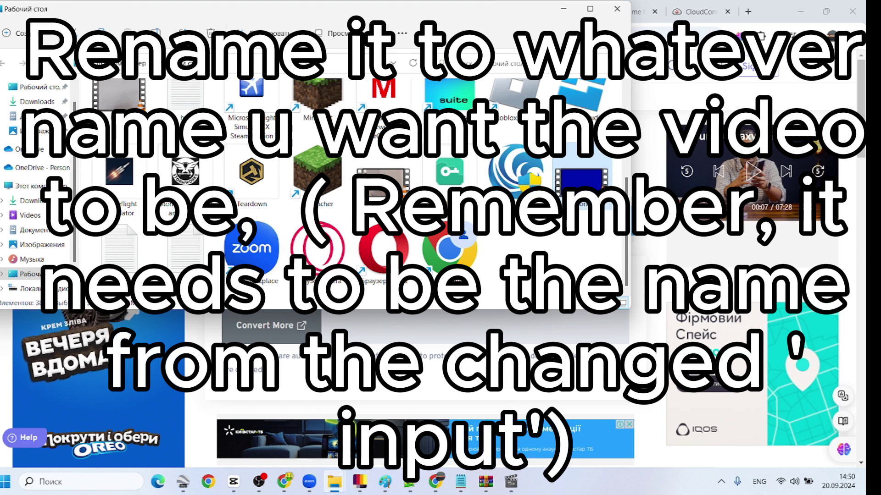
# Step: Paste the World_Xvid video into the SCRIPT folder
pyautogui.moveTo(343, 491)
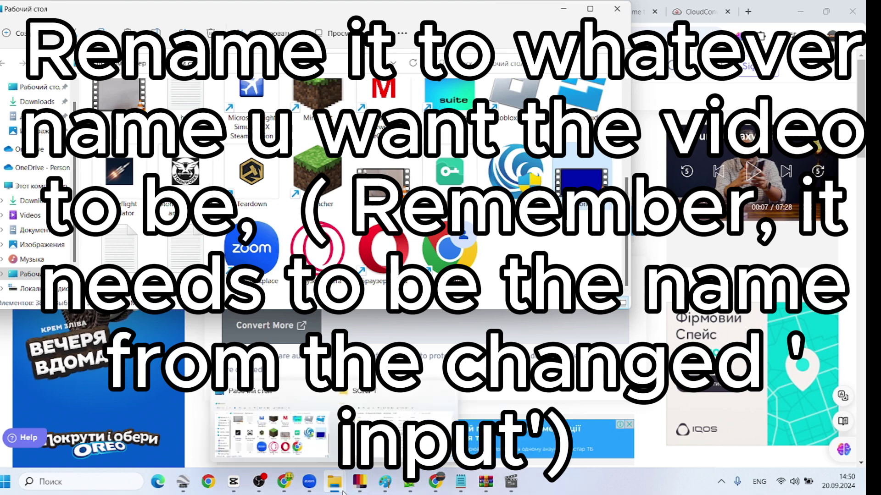
pyautogui.click(394, 427)
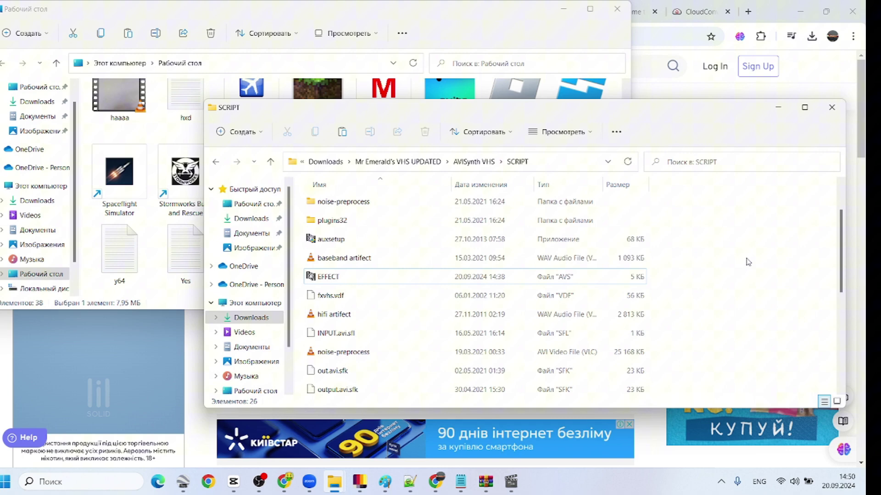
pyautogui.hotkey('ctrl', 'v')
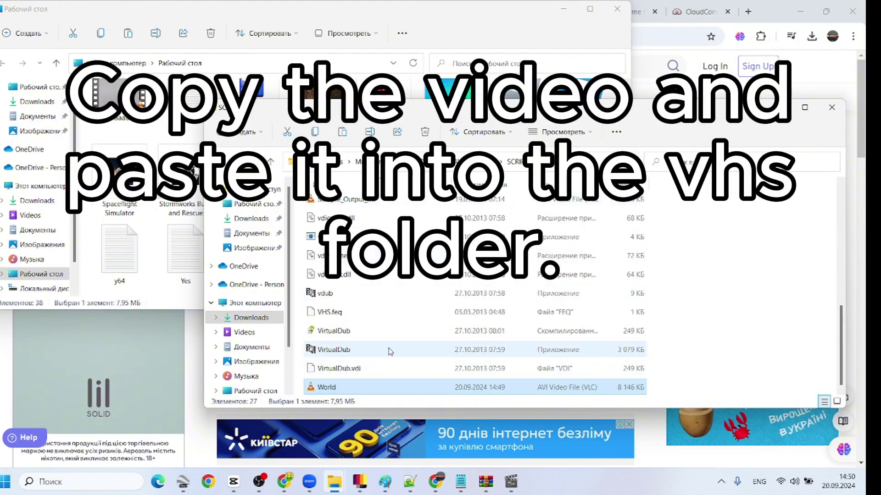
# Step: Try loading EFFECT in VirtualDub, dismiss the missing input file error, and close VirtualDub
pyautogui.scroll(4, 387, 353)
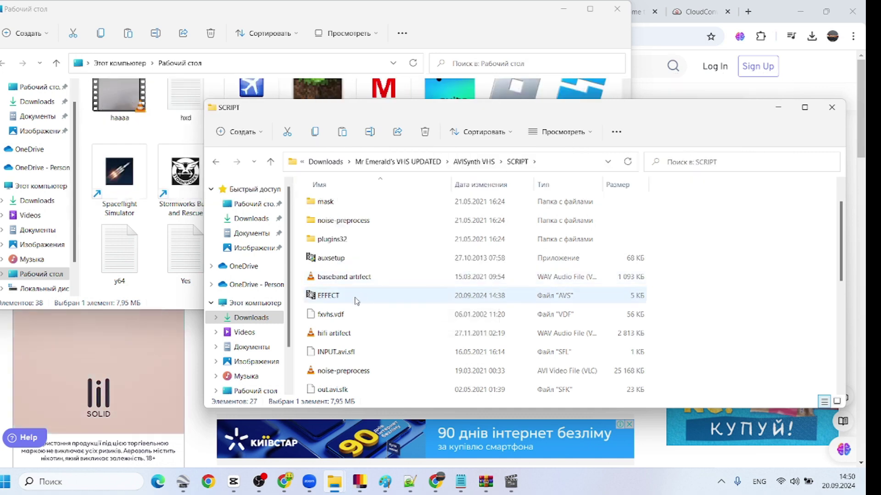
pyautogui.click(357, 301)
pyautogui.moveTo(363, 298); pyautogui.dragTo(390, 347)
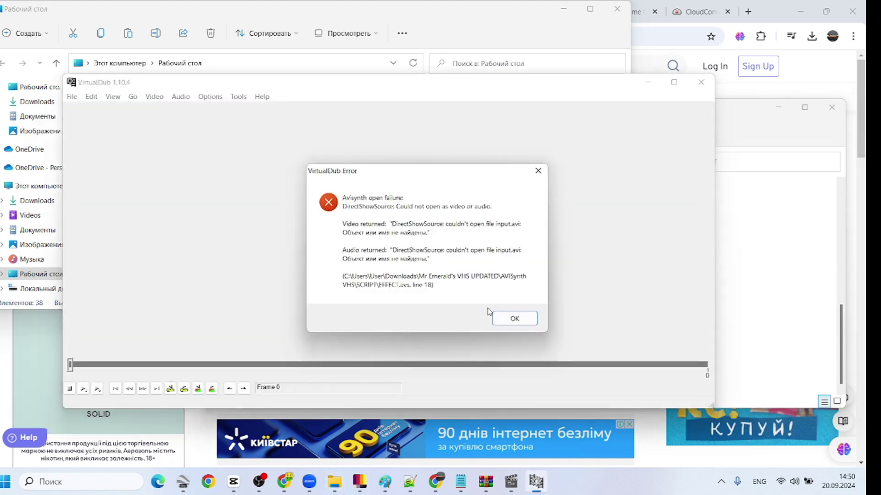
pyautogui.click(514, 319)
pyautogui.click(701, 82)
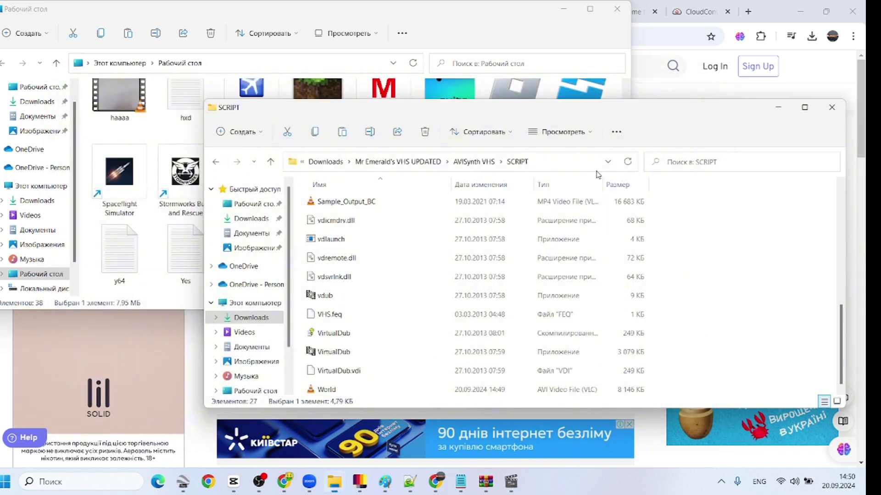
# Step: Open EFFECT.avs in Notepad++ and list every occurrence of 'in' in the script
pyautogui.scroll(10, 421, 310)
pyautogui.rightClick(404, 318)
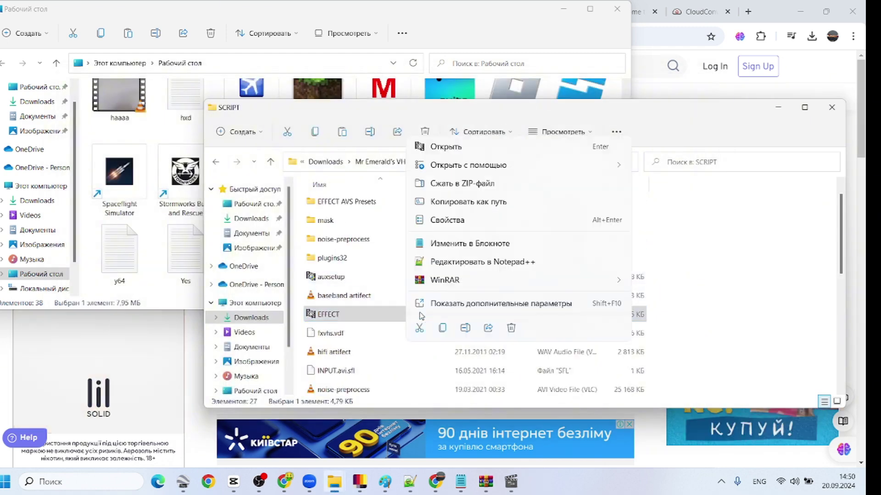
pyautogui.click(454, 262)
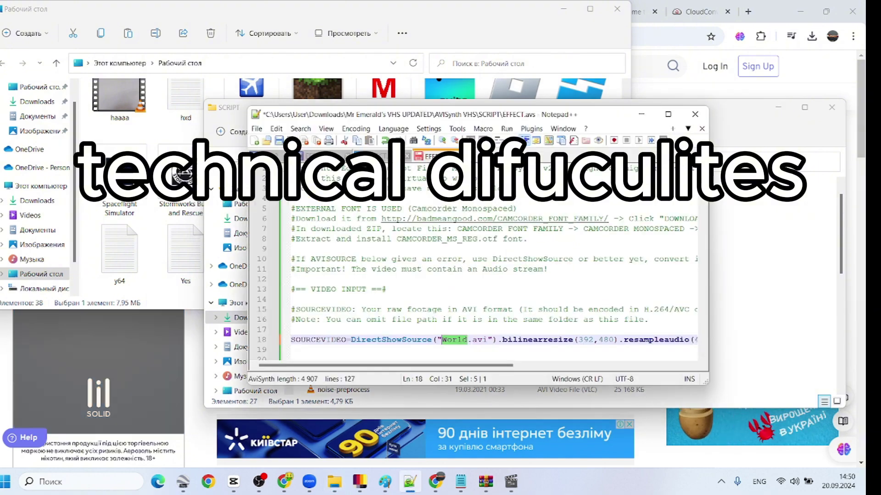
pyautogui.scroll(-2, 627, 225)
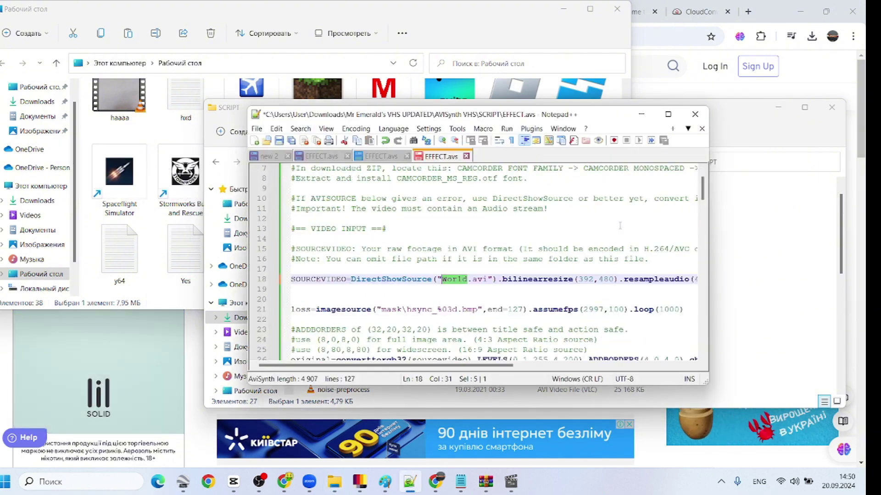
pyautogui.hotkey('ctrl', 'f')
pyautogui.write('input')
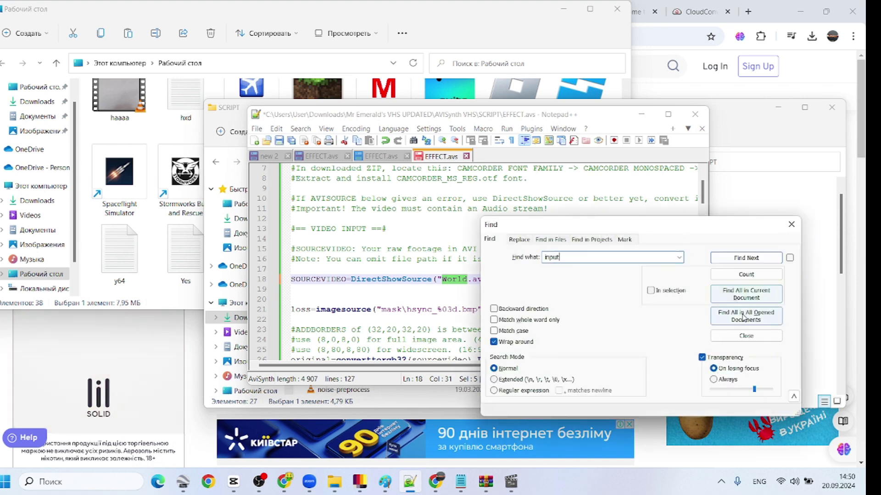
pyautogui.click(759, 303)
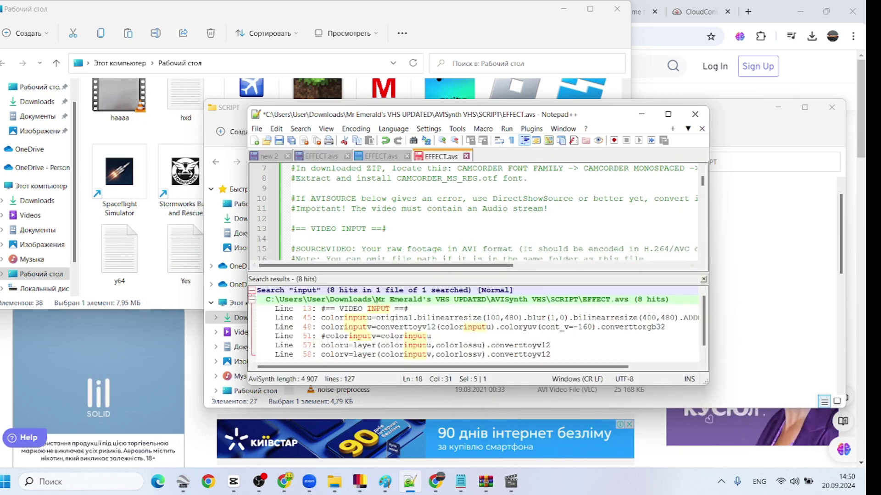
# Step: Save EFFECT.avs with World.avi as the source and load it into VirtualDub
pyautogui.scroll(-2, 421, 216)
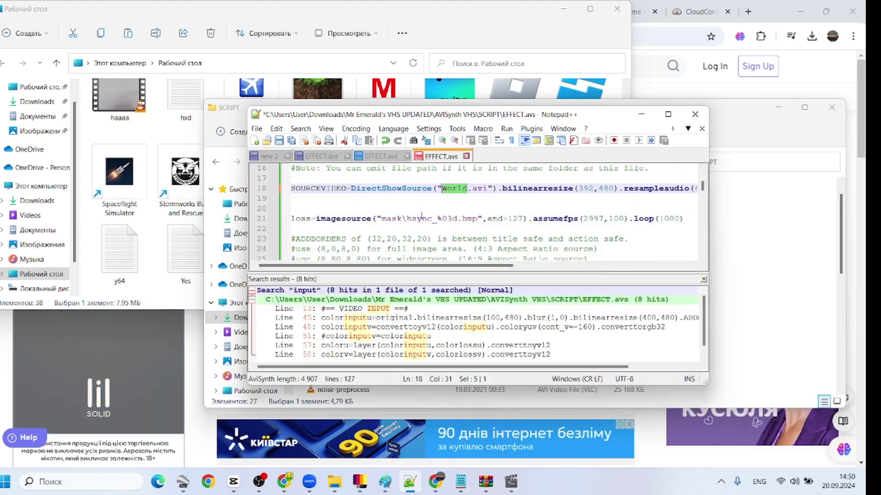
pyautogui.click(452, 217)
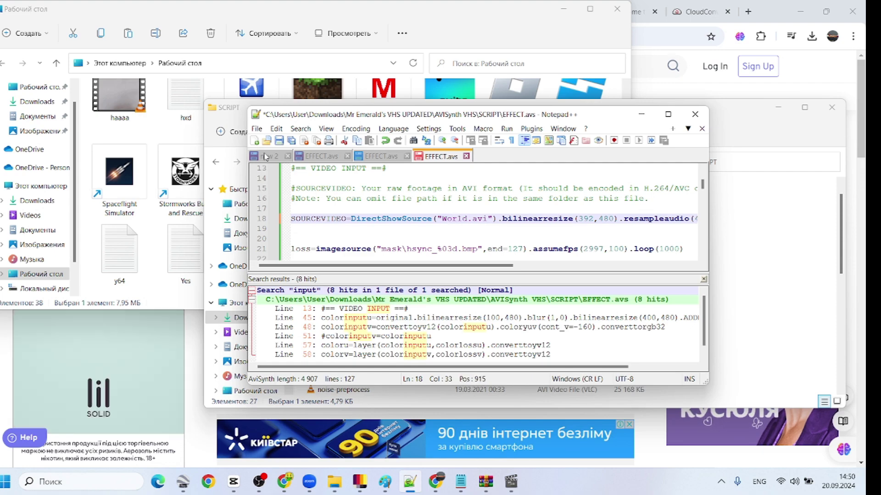
pyautogui.click(256, 129)
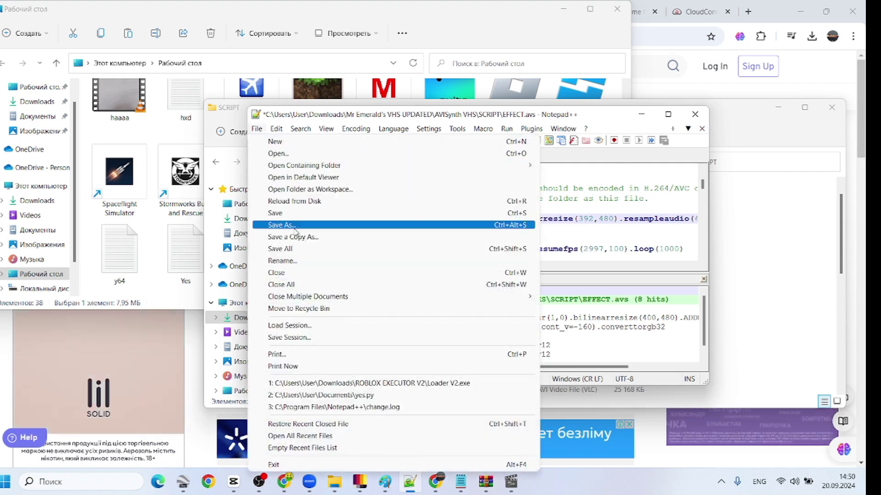
pyautogui.click(294, 212)
pyautogui.click(641, 114)
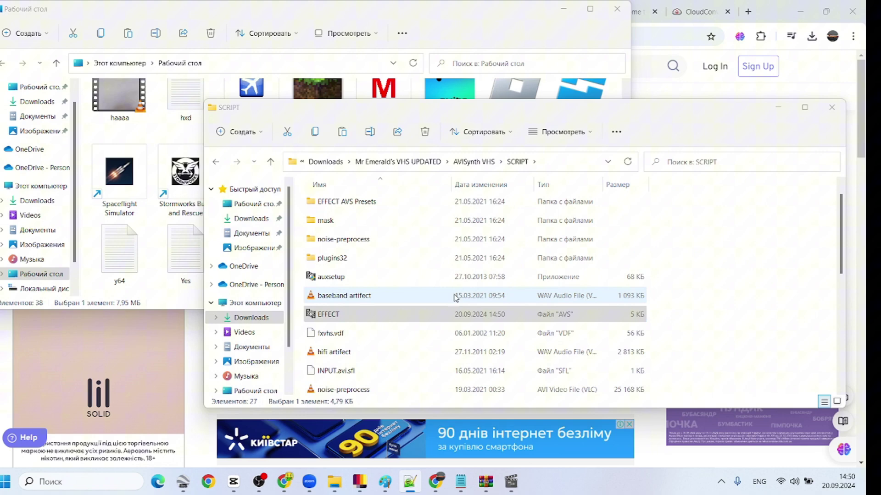
pyautogui.moveTo(440, 314); pyautogui.dragTo(426, 354)
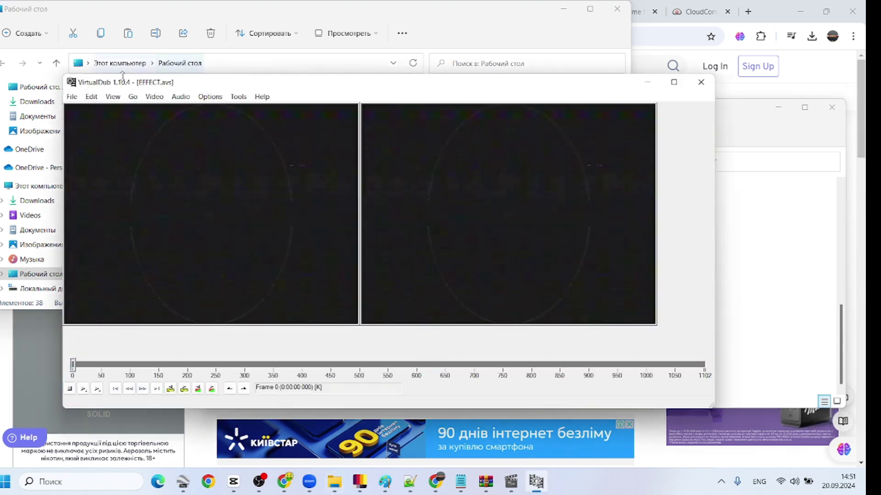
# Step: Save the processed video as the AVI 'World Effect', rendering all 1102 frames
pyautogui.click(76, 98)
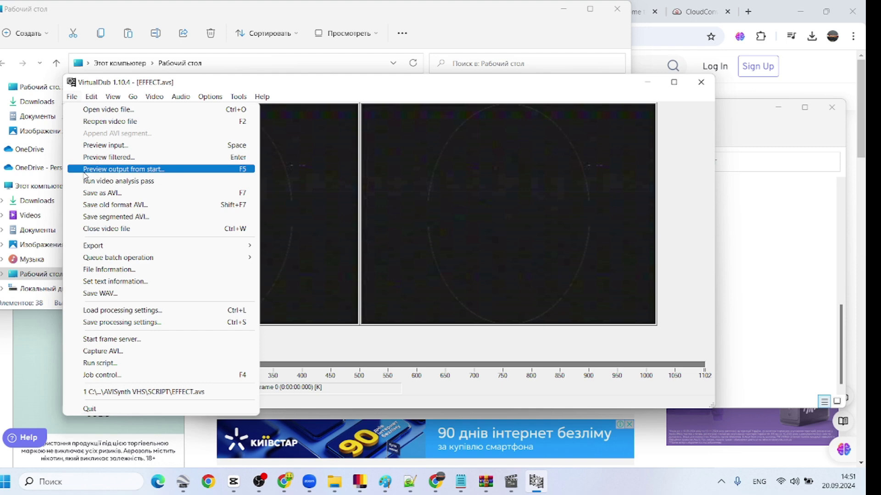
pyautogui.click(101, 193)
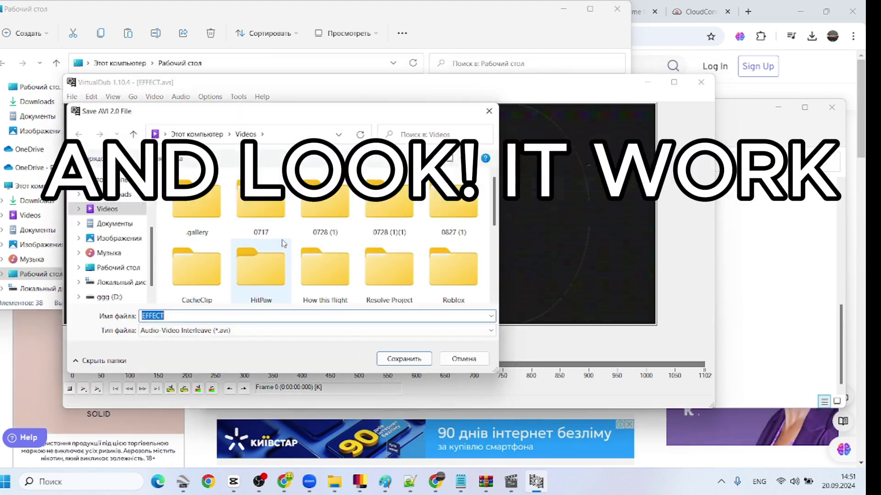
pyautogui.write('World')
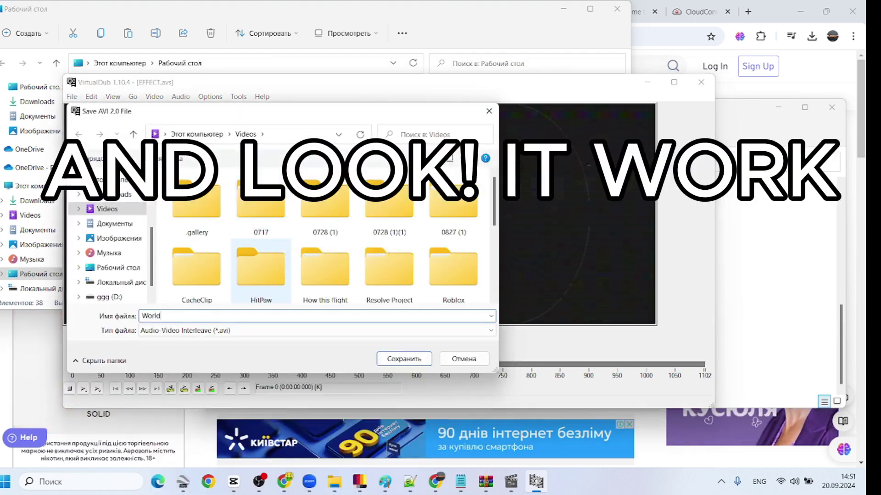
pyautogui.write(' Effect')
pyautogui.press('Return')
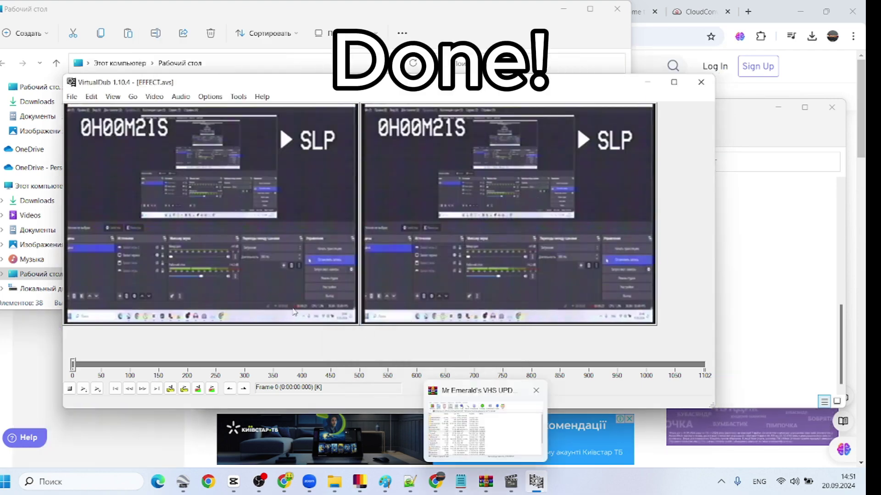
# Step: Switch to the Desktop Explorer window, open Videos, and scroll through its 328 items
pyautogui.click(336, 486)
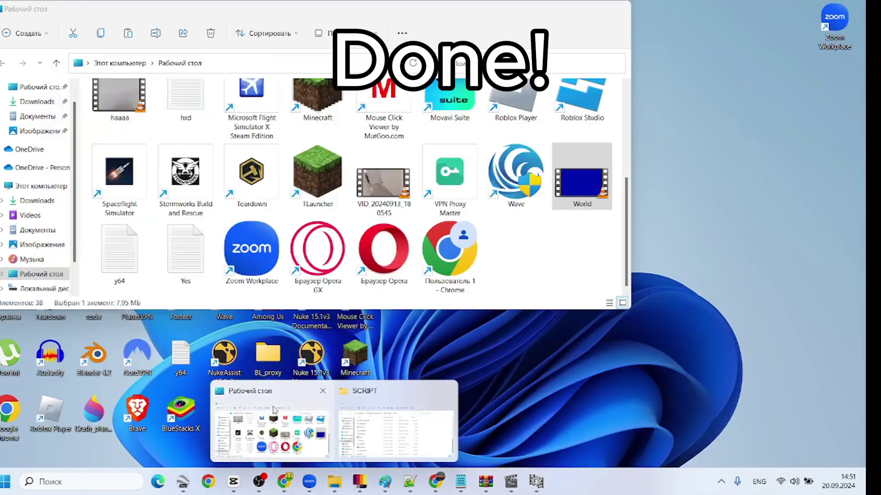
pyautogui.click(272, 431)
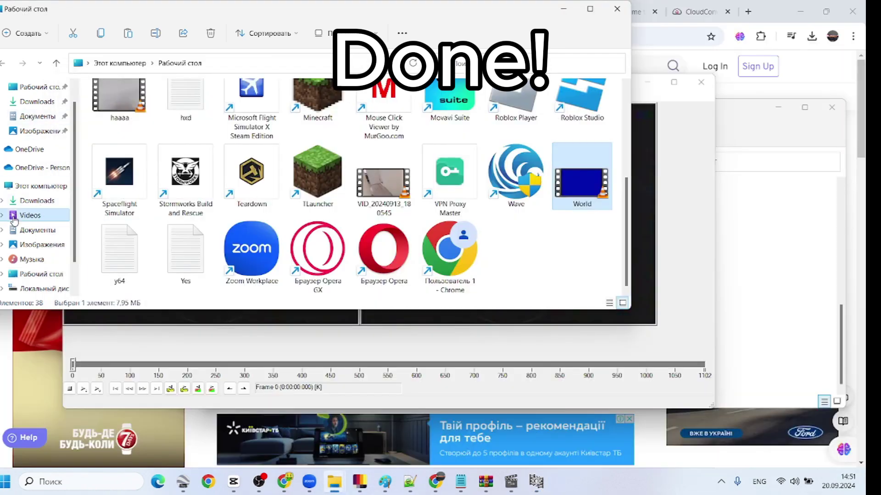
pyautogui.click(14, 216)
pyautogui.scroll(-10, 363, 147)
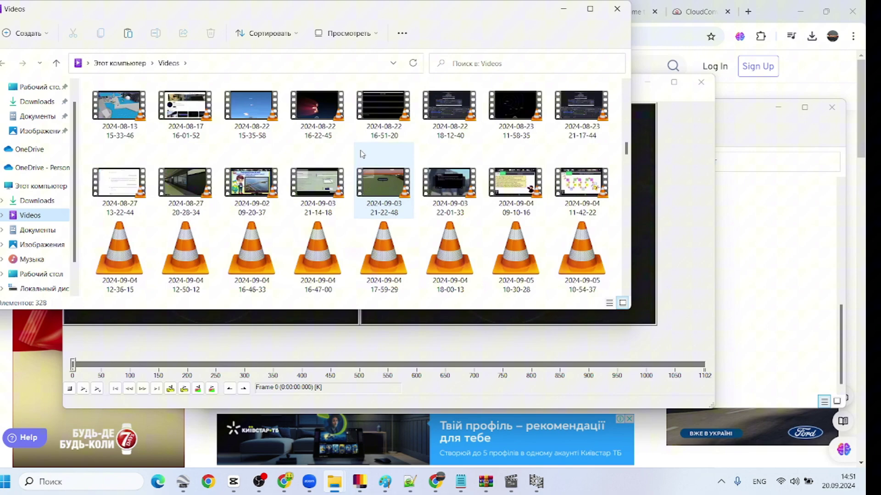
pyautogui.scroll(-15, 362, 154)
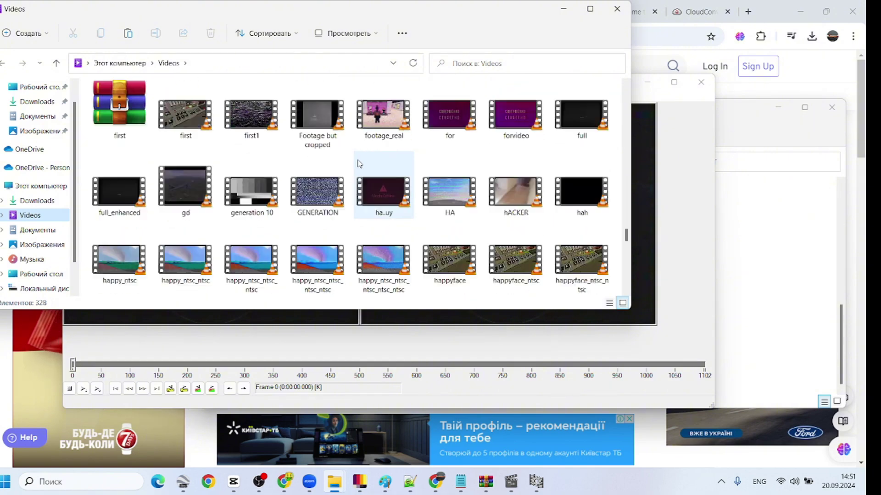